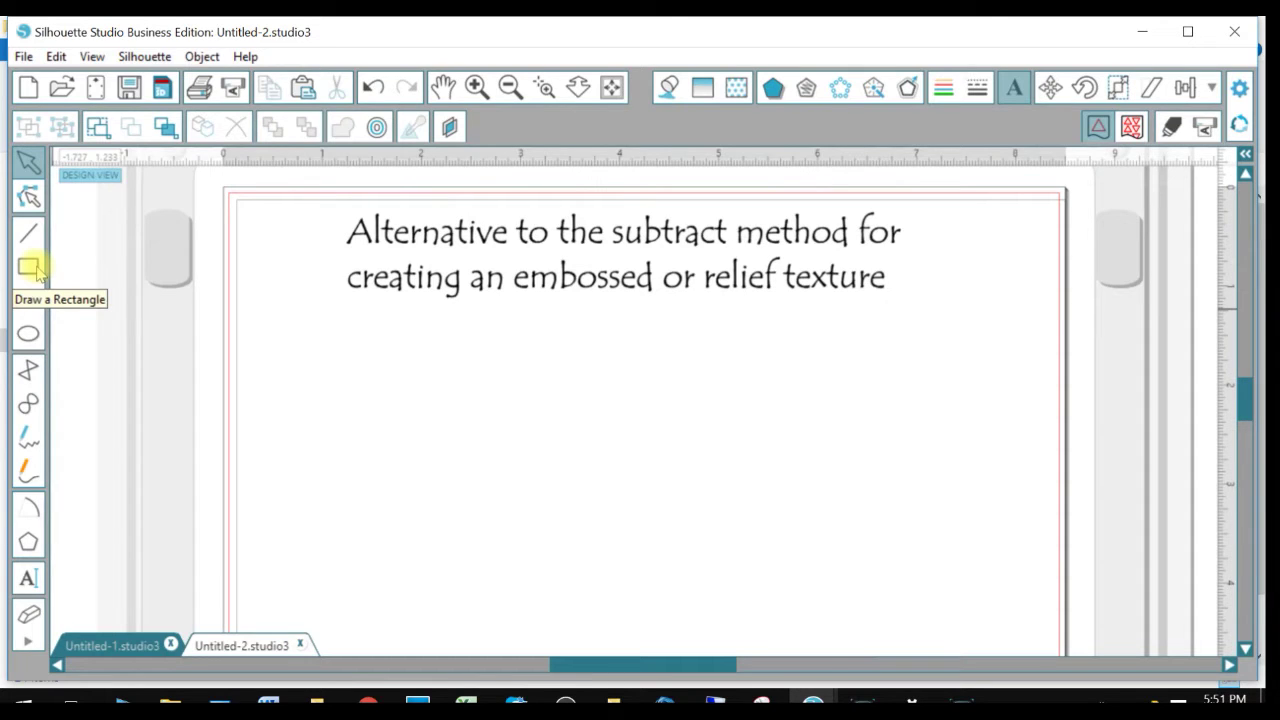
Select the Draw a Rectangle tool.
click(30, 268)
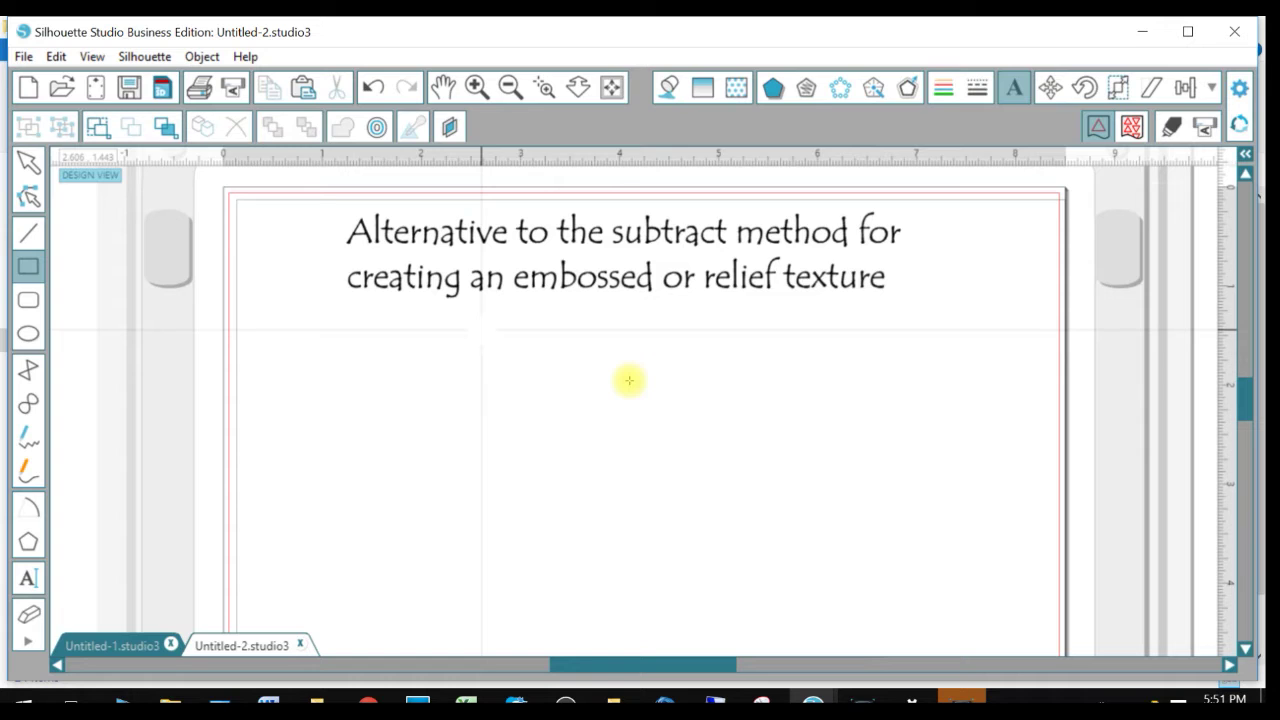
Draw a rectangle about 3.3 × 1.3 in below the title.
drag(481, 330, 671, 397)
drag(745, 457, 808, 463)
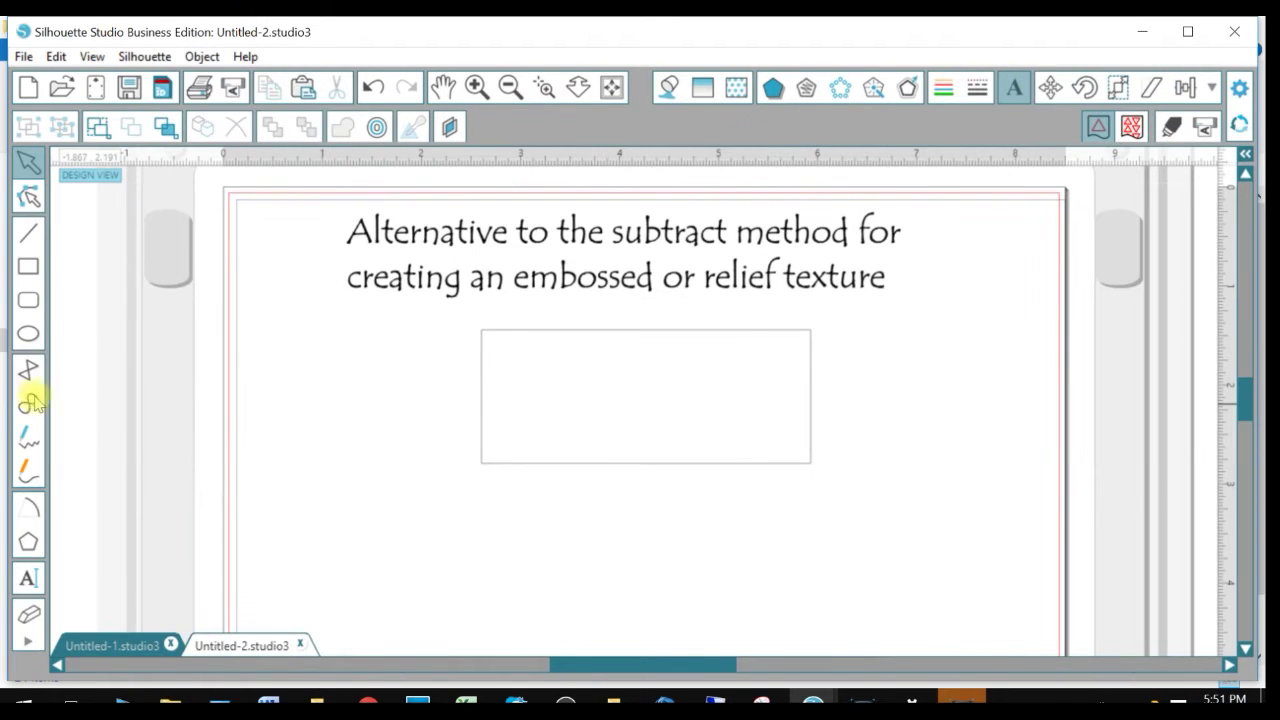
Type LOVE near the rectangle's lower left and set its character spacing to 125%.
click(27, 579)
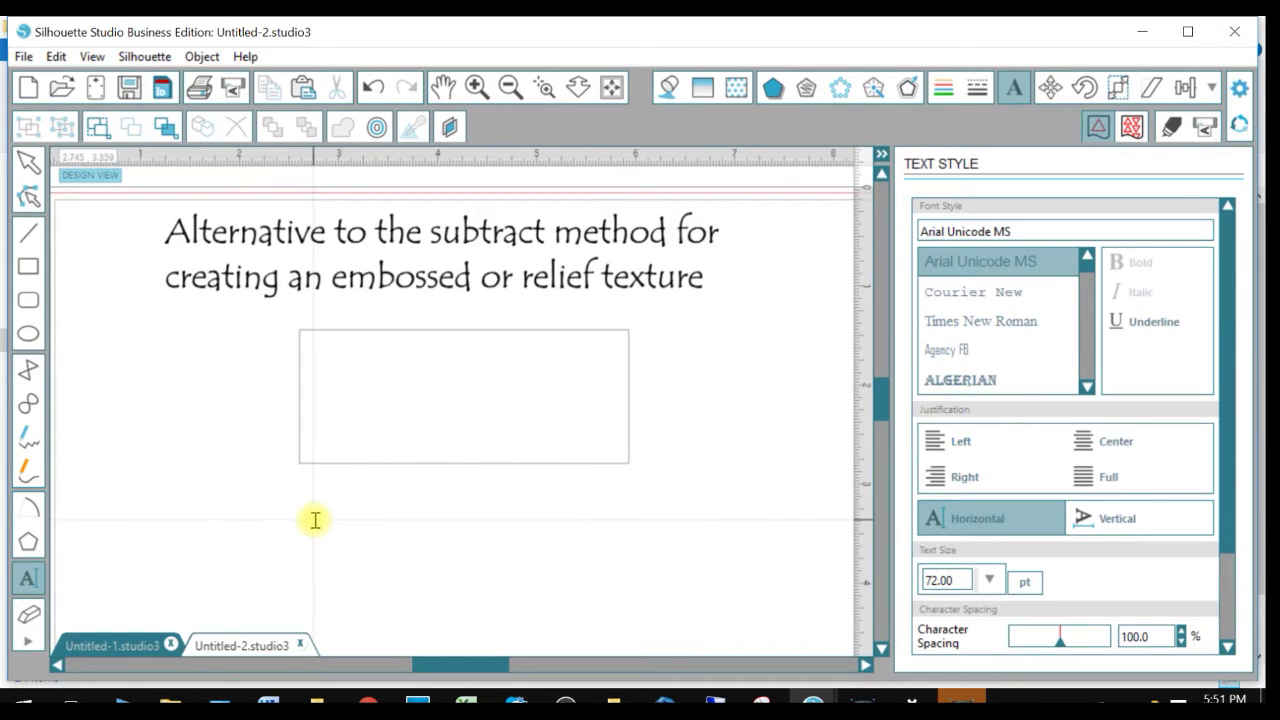
click(315, 520)
text(L)
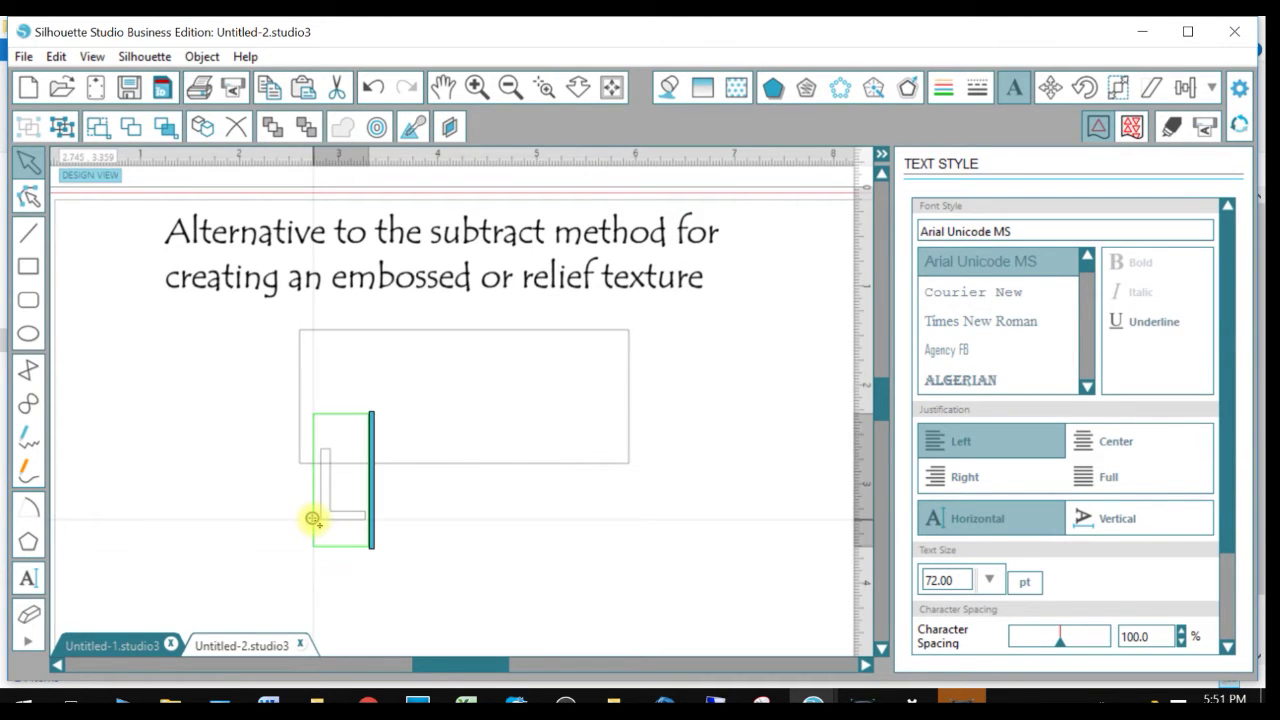
text(OV)
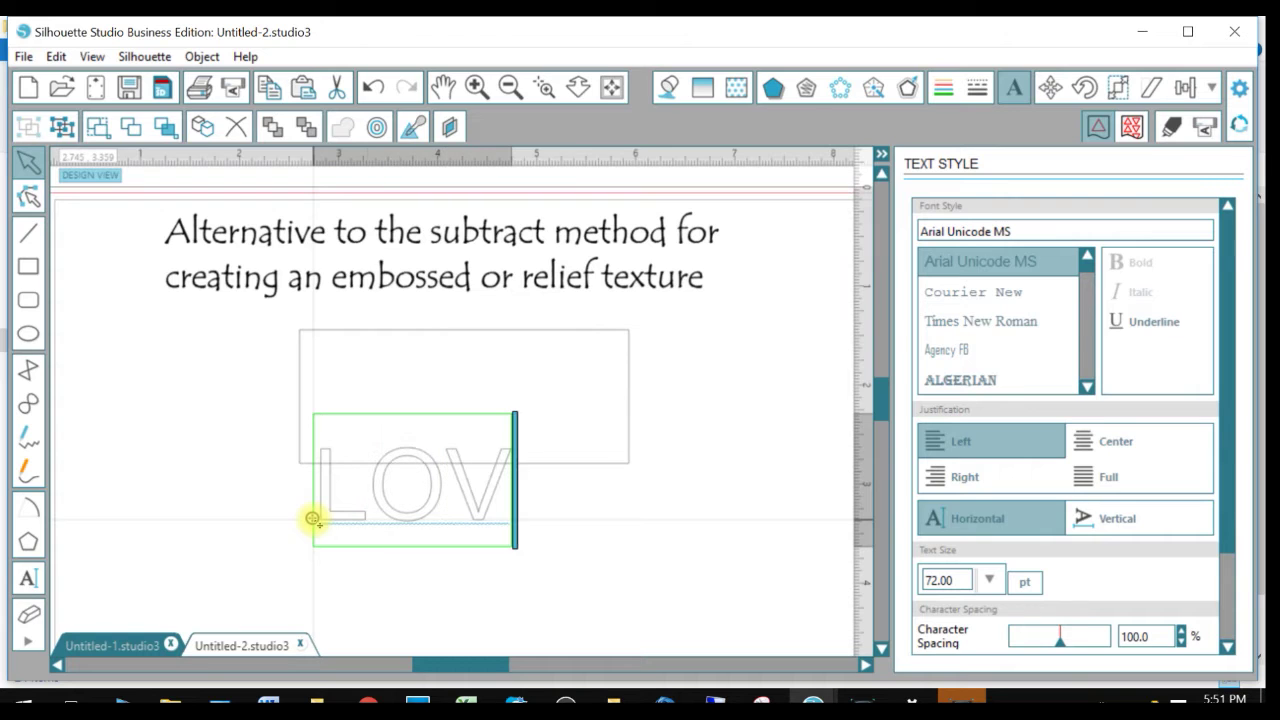
text(E)
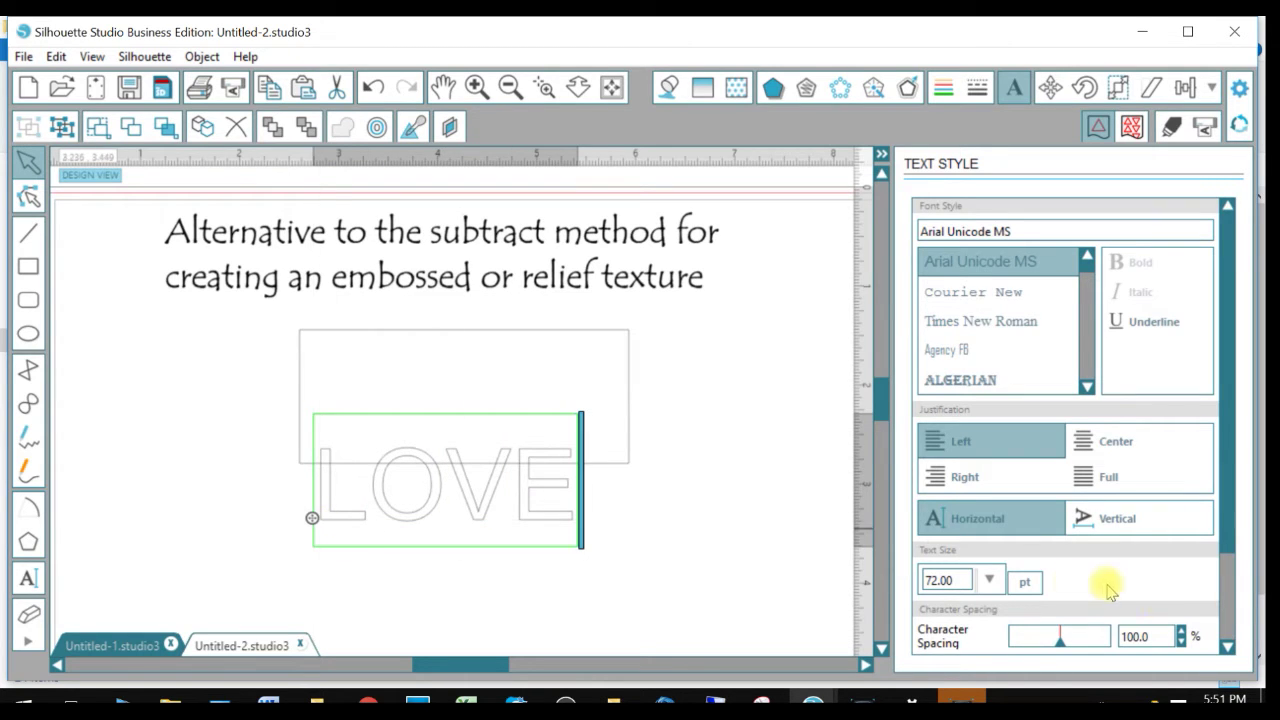
drag(1150, 636, 1110, 636)
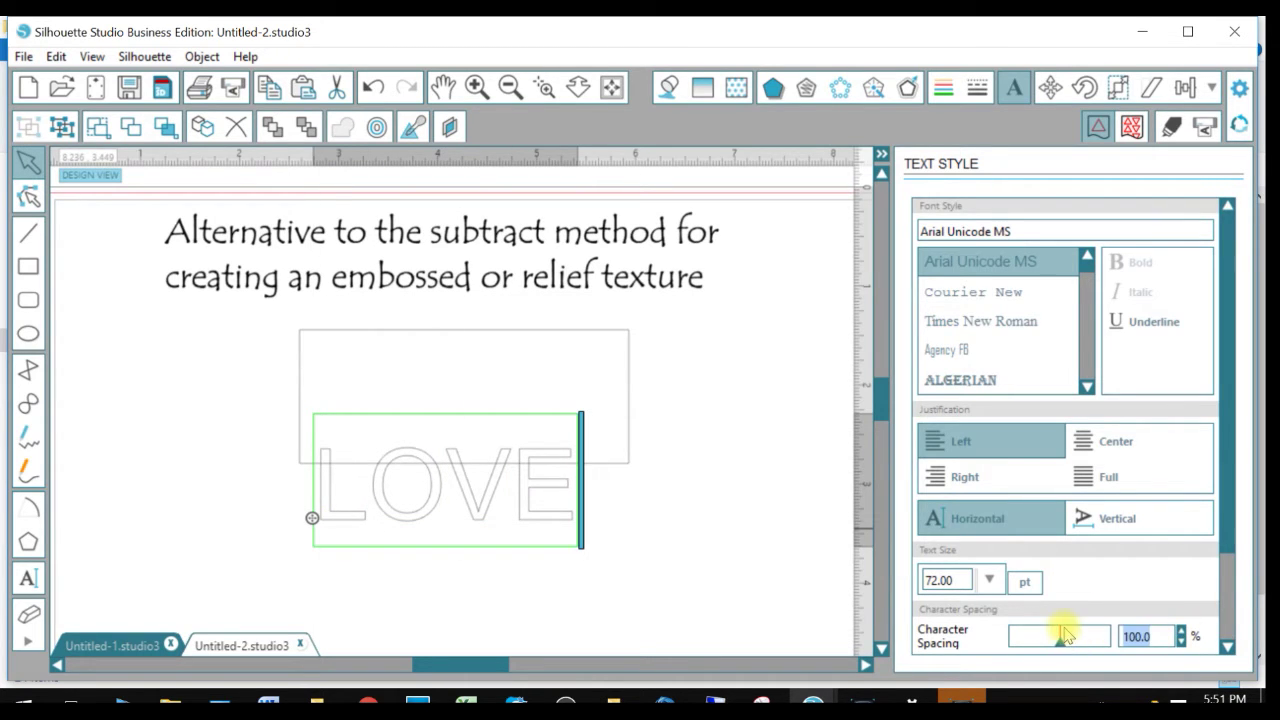
text(125)
key(Return)
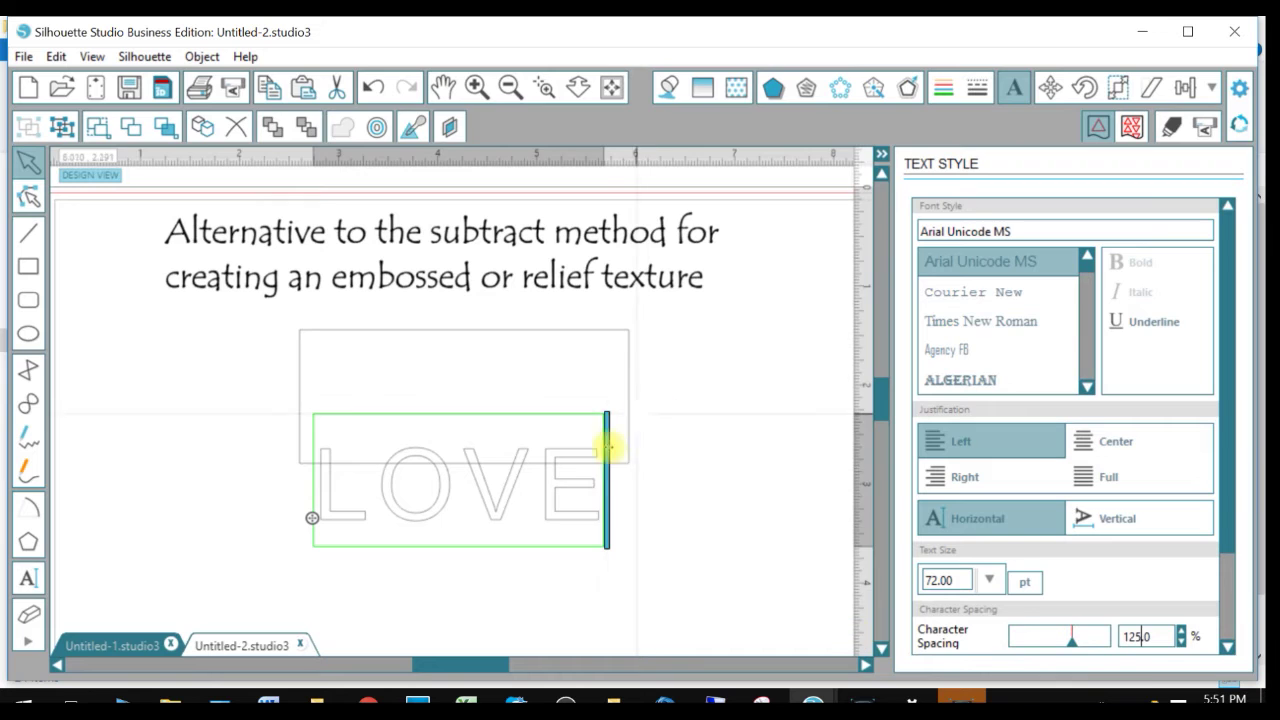
drag(596, 475, 243, 483)
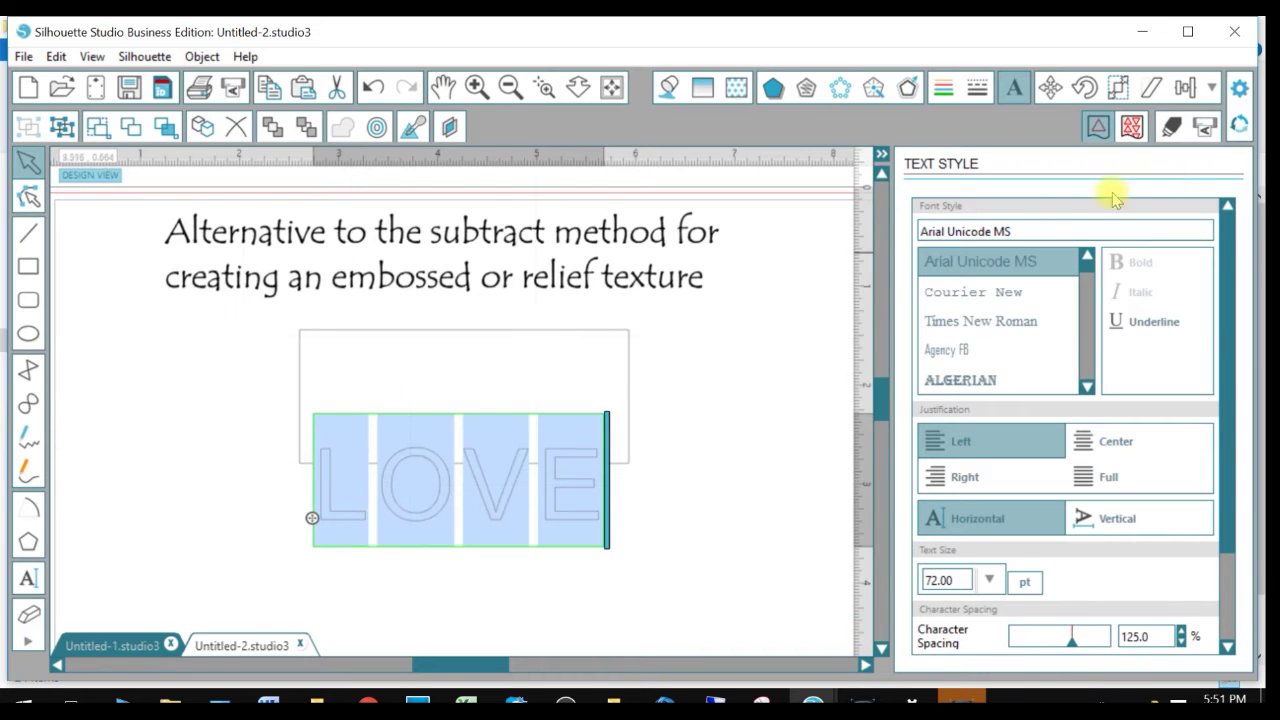
drag(1029, 232, 910, 240)
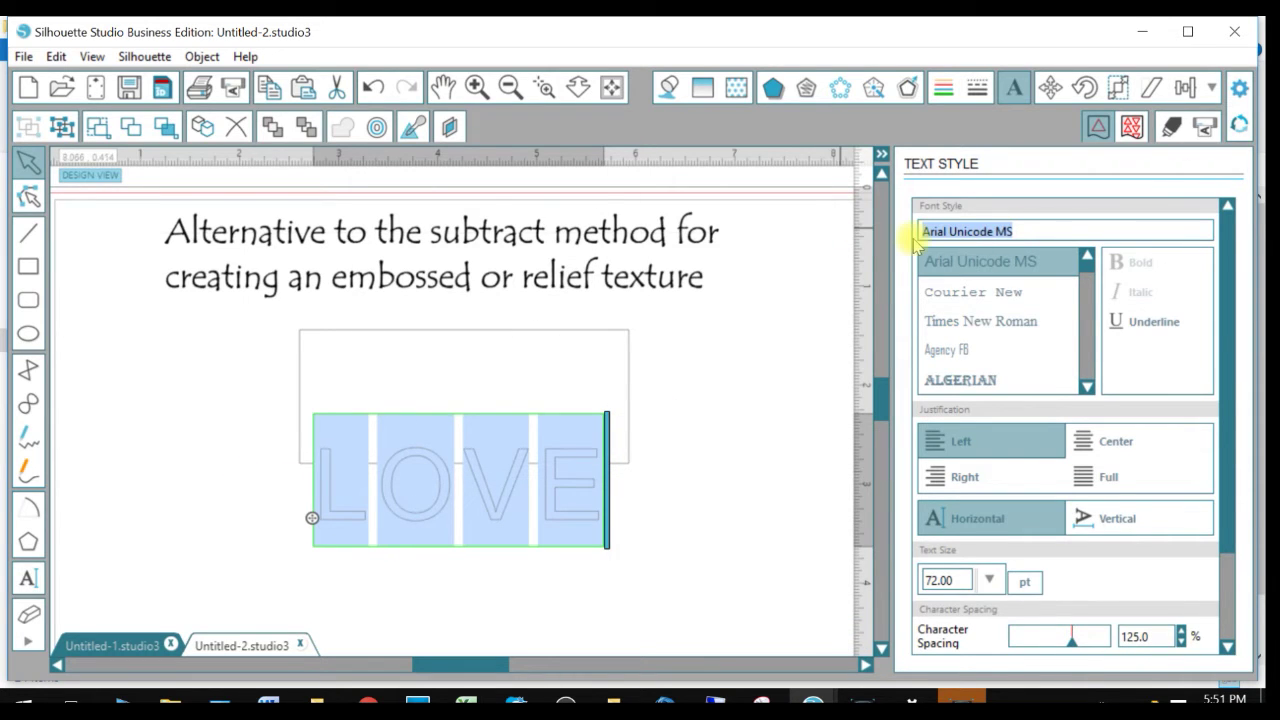
Set the LOVE text in the Bolton font.
text(bol)
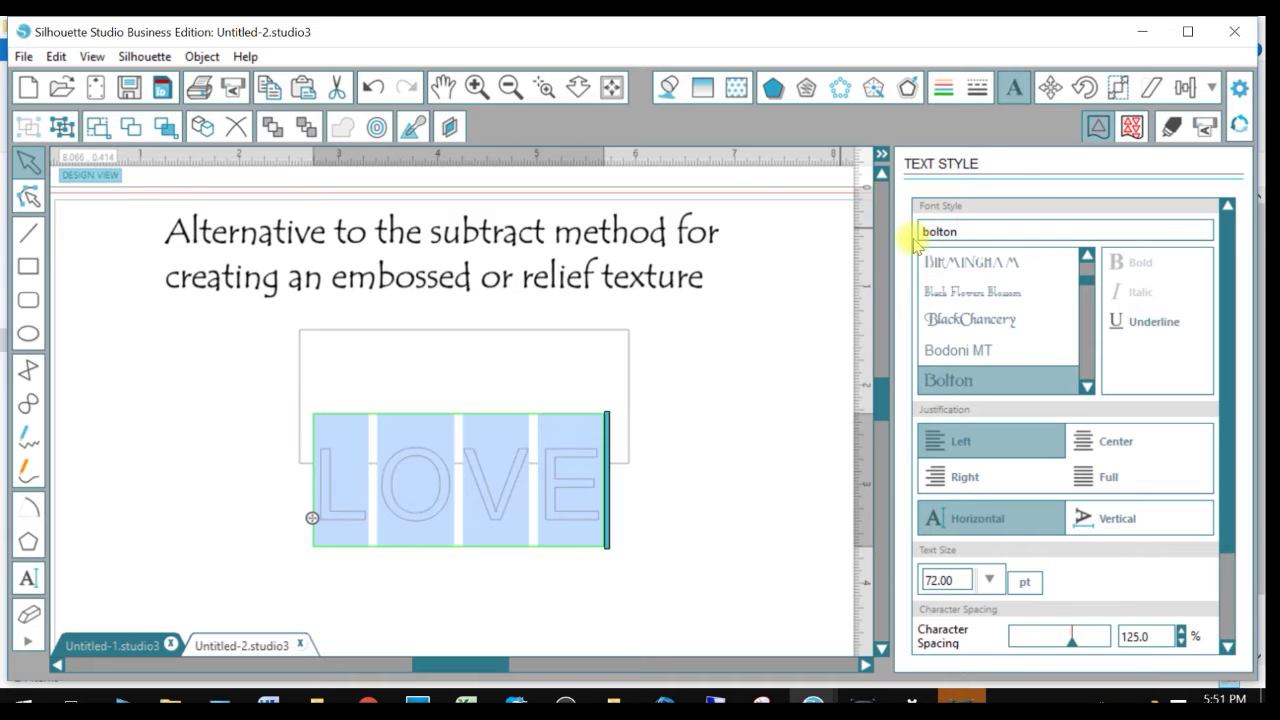
text(ton)
key(Return)
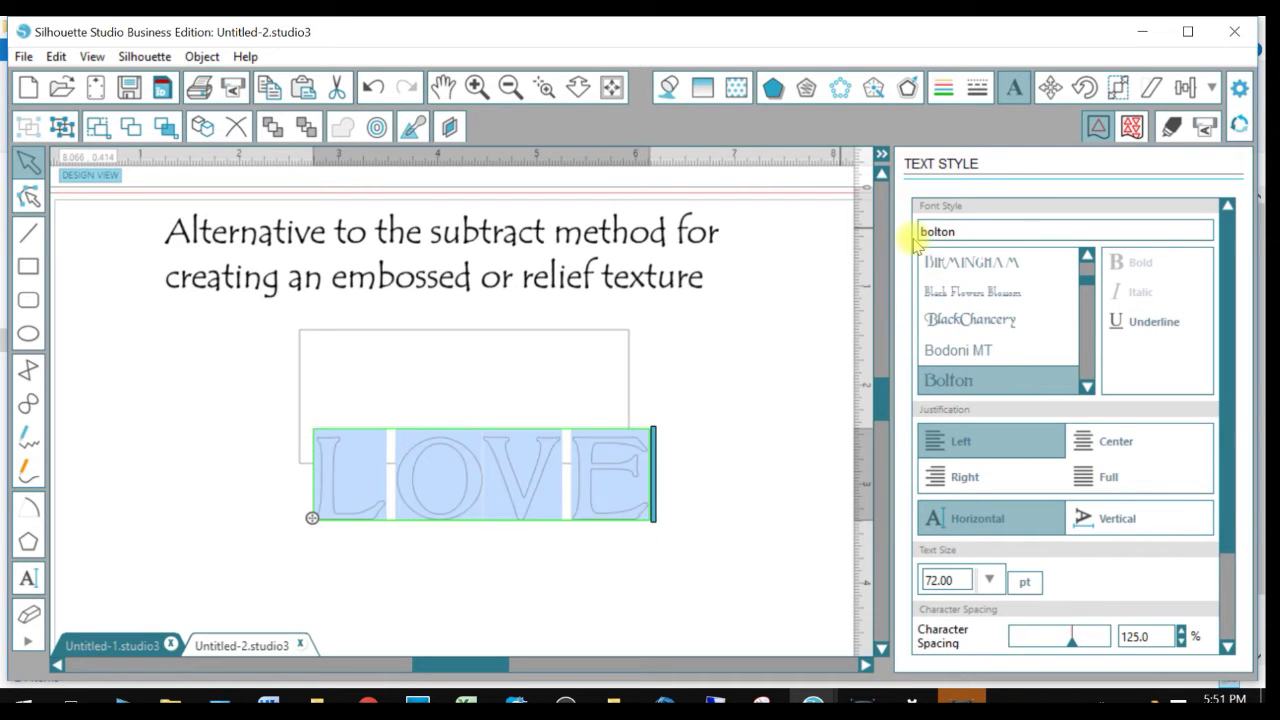
click(722, 525)
Shrink LOVE to about 2.5 in wide and select it together with the rectangle.
click(626, 514)
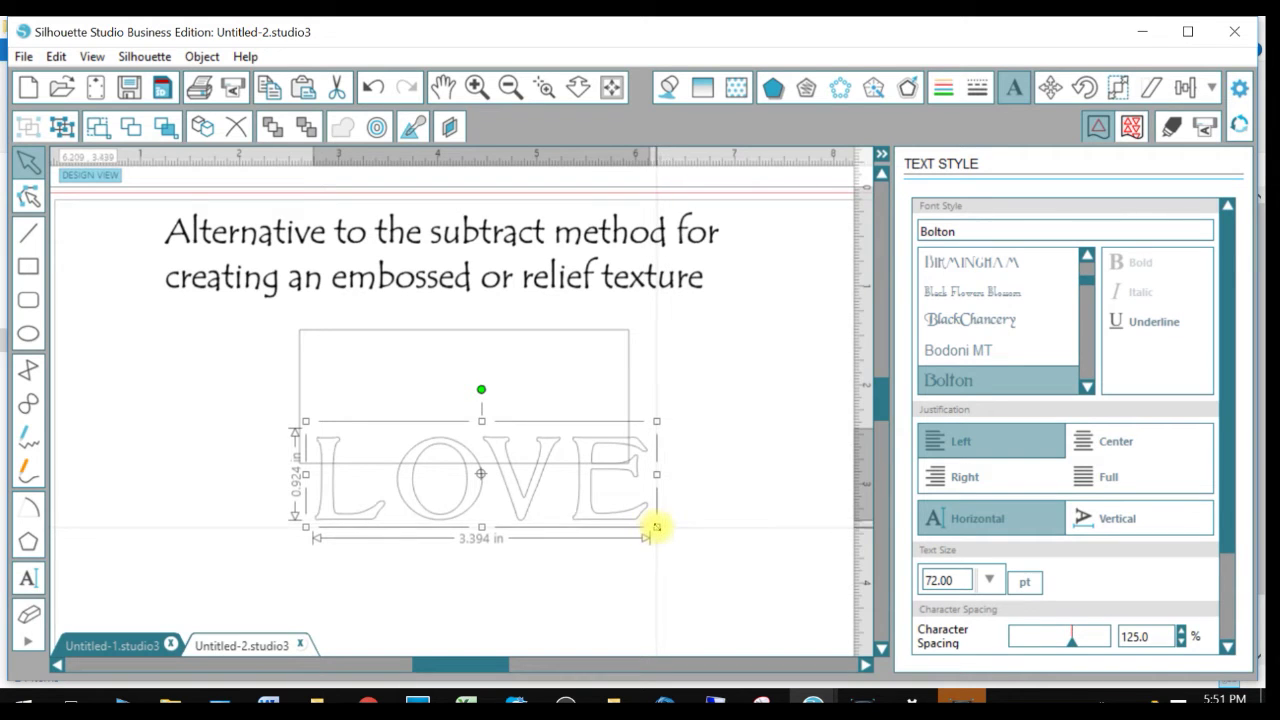
drag(652, 531, 580, 425)
drag(285, 503, 658, 364)
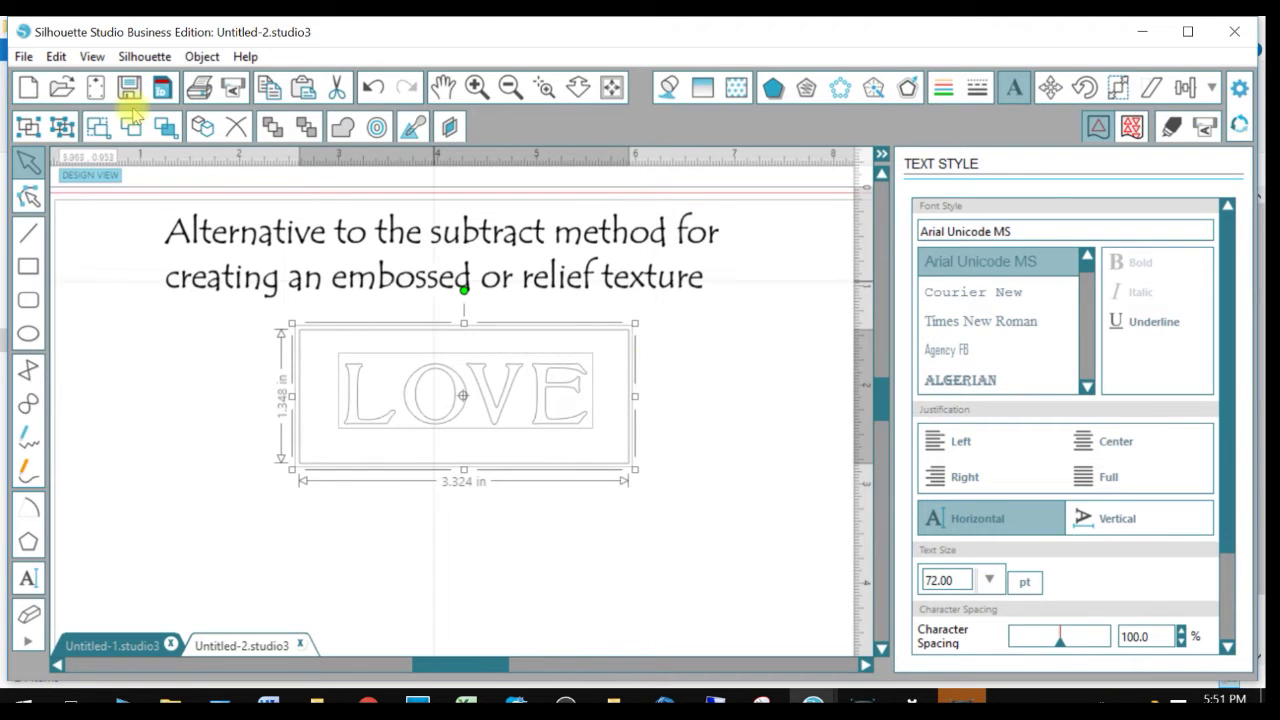
click(203, 57)
Align LOVE center-middle in the rectangle and make them one compound path.
mouse_move(228, 216)
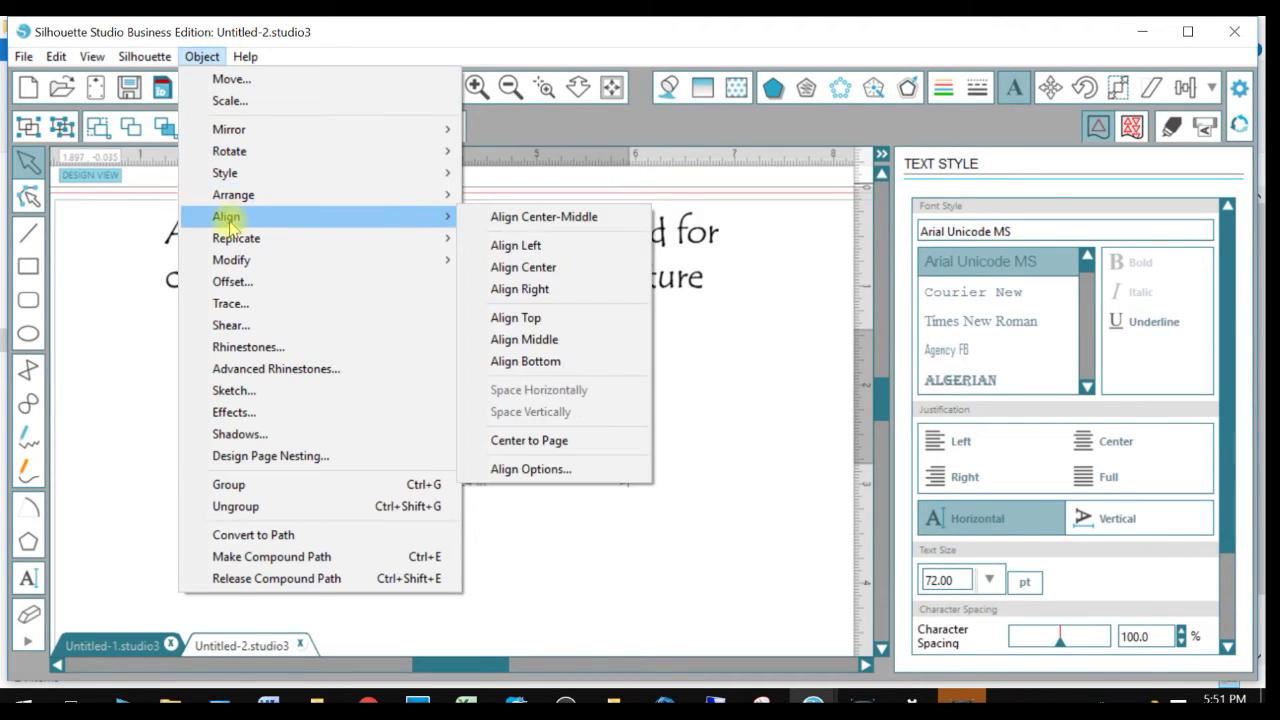
click(497, 218)
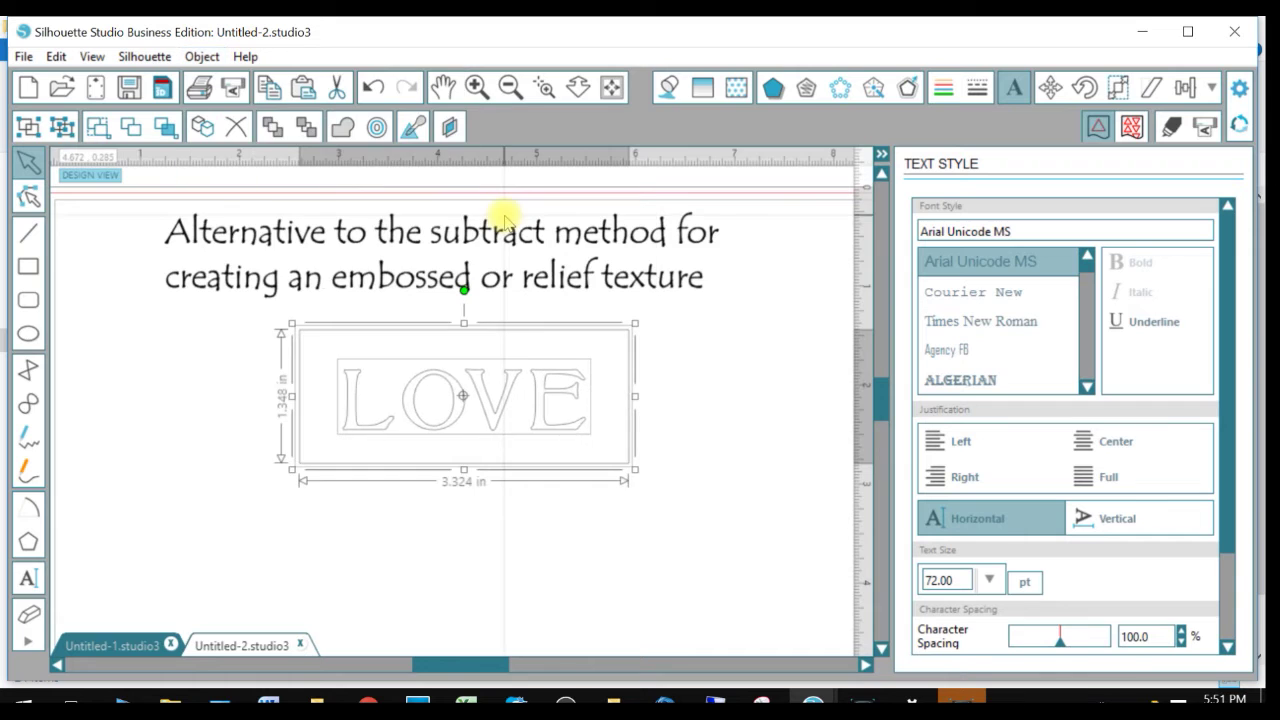
right_click(508, 367)
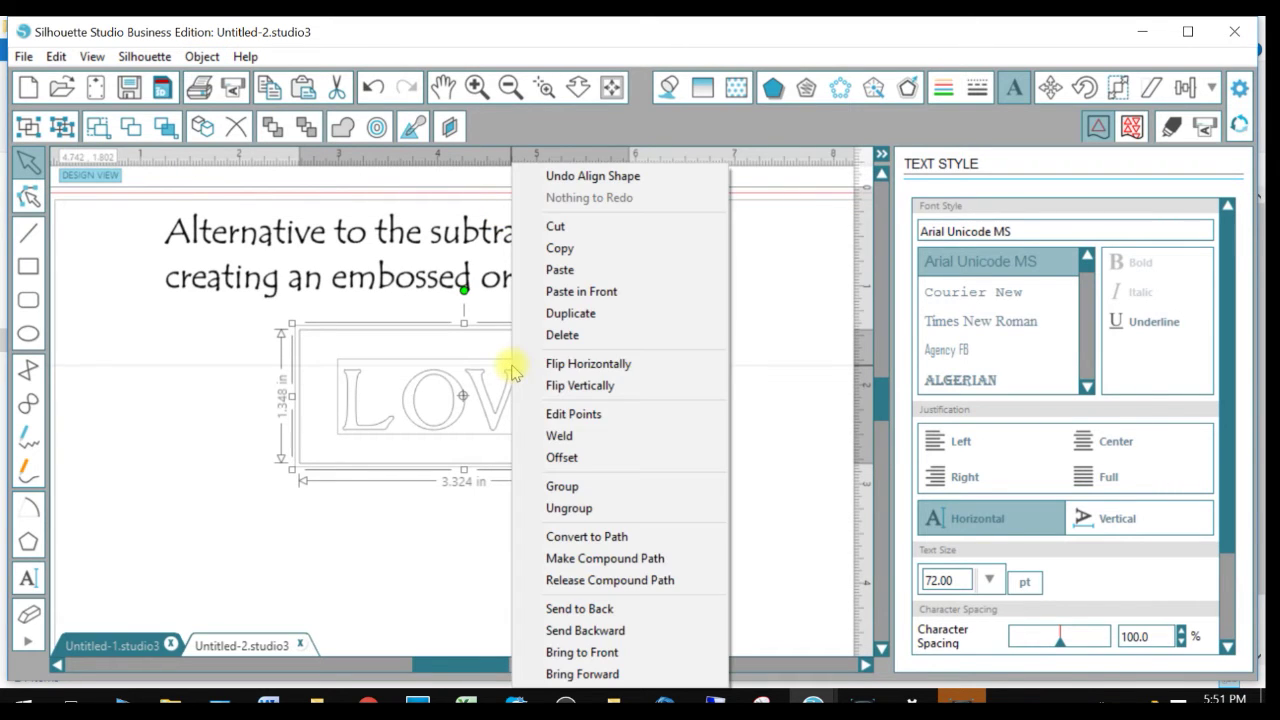
click(597, 560)
Duplicate the LOVE compound path and place the copy below the original.
right_click(533, 409)
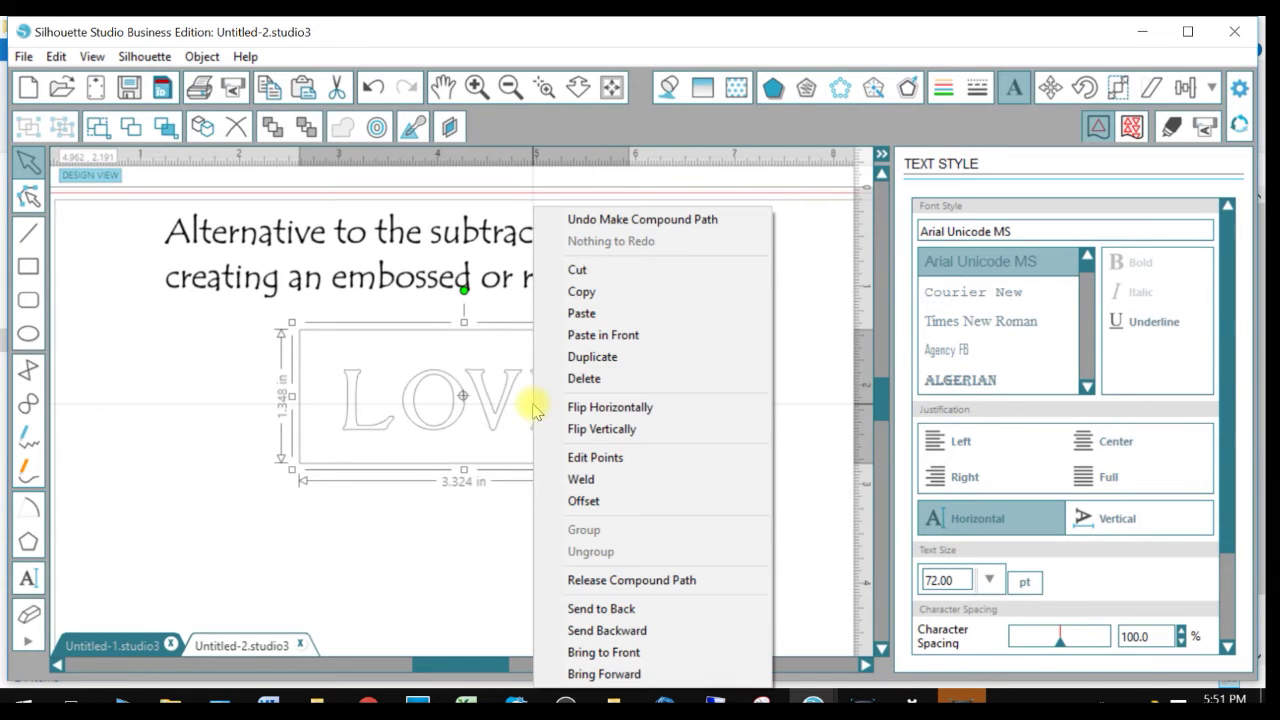
click(591, 357)
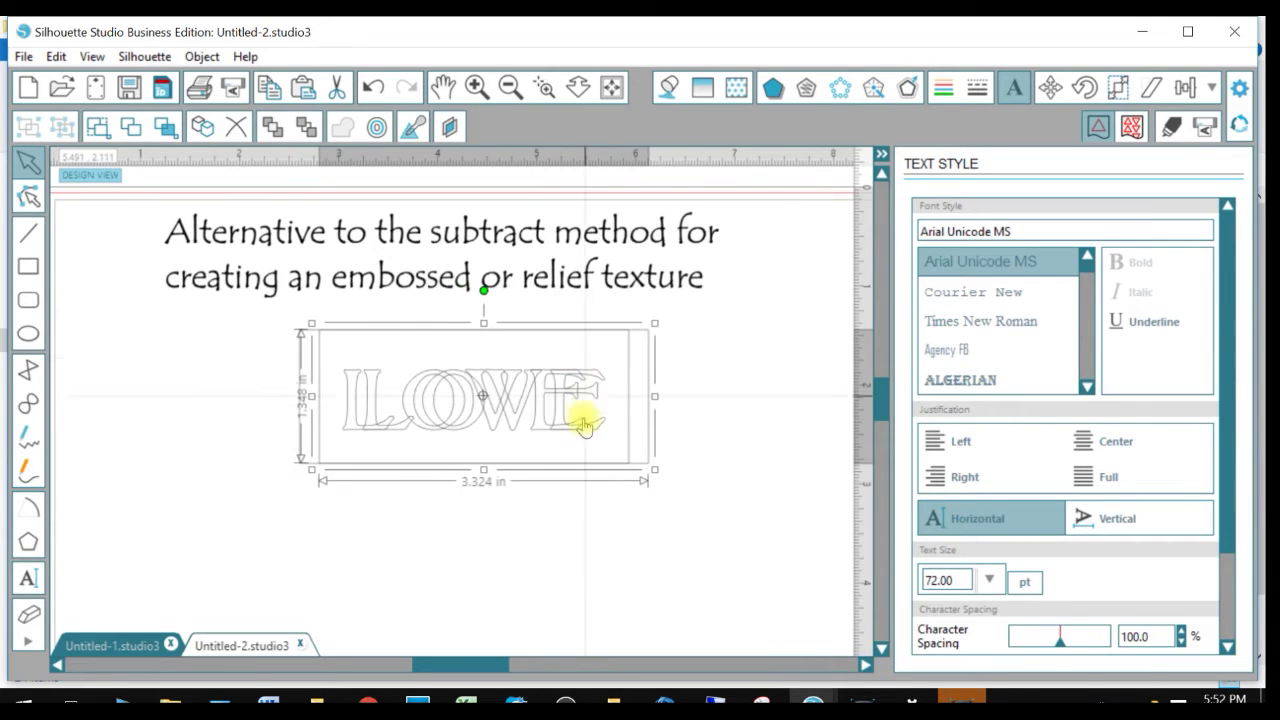
drag(582, 424, 594, 574)
click(562, 408)
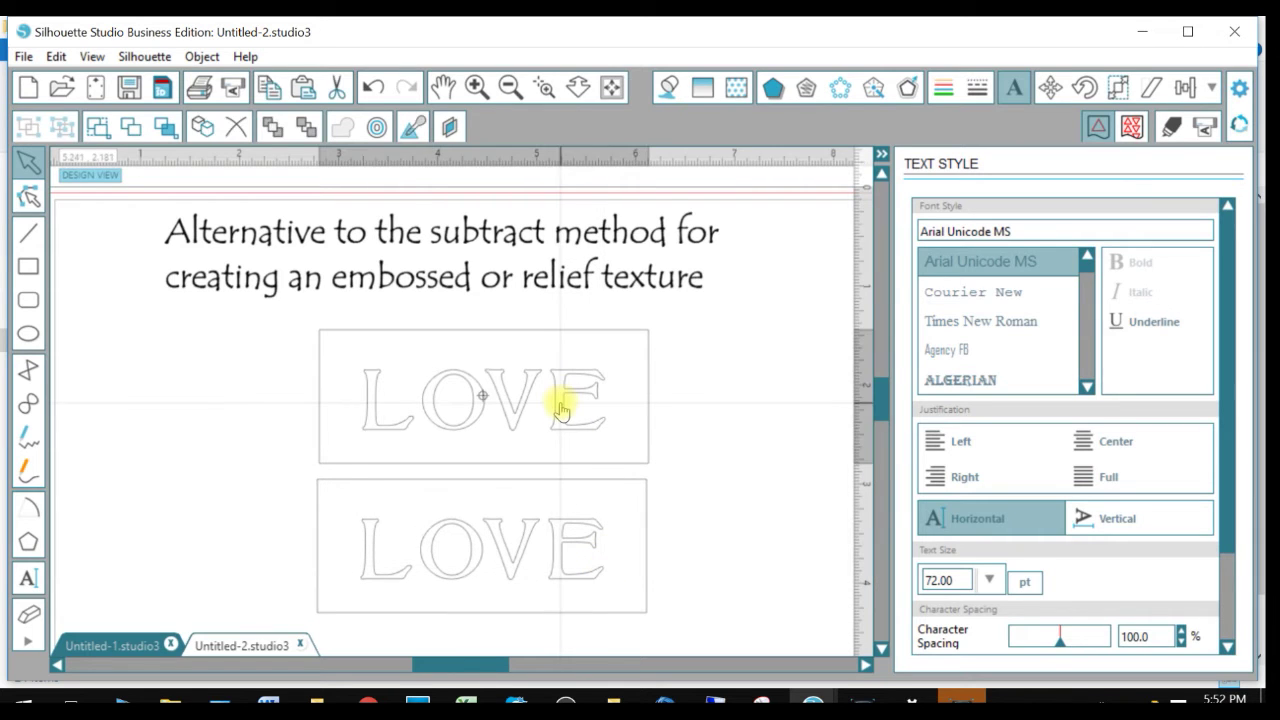
click(1212, 88)
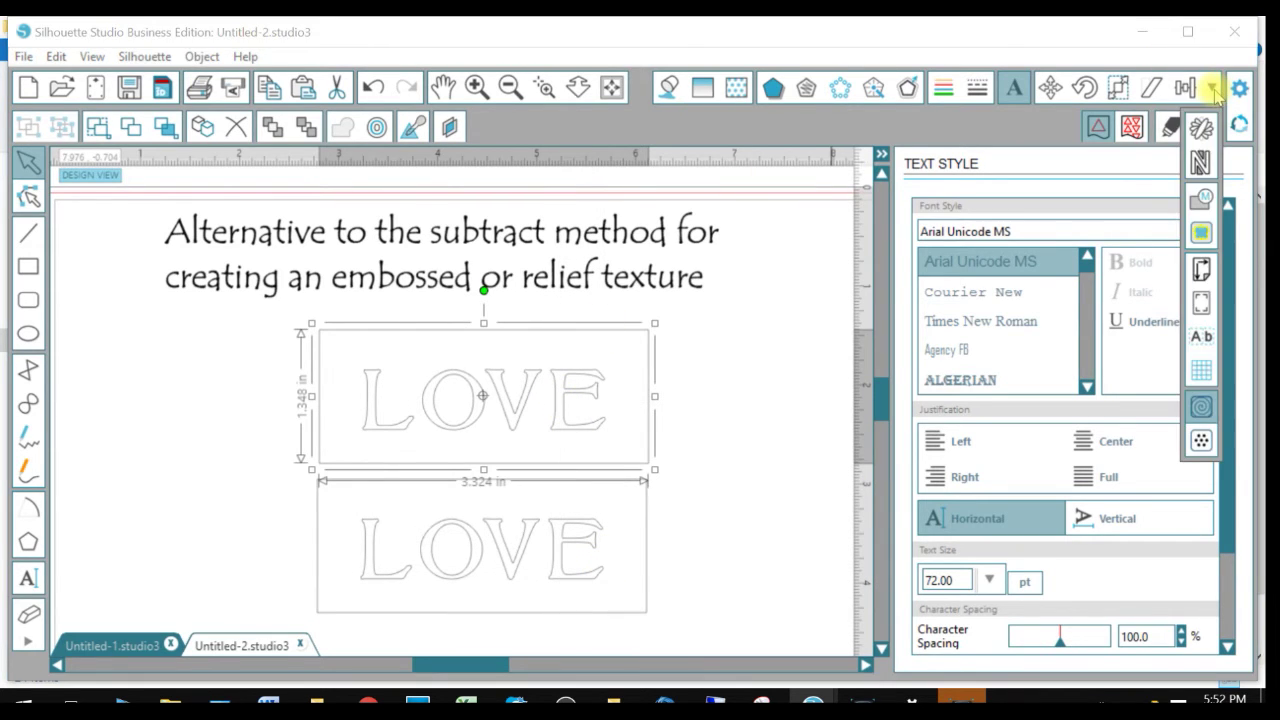
Apply a dense Spiral emboss fill to the upper LOVE design.
click(1203, 408)
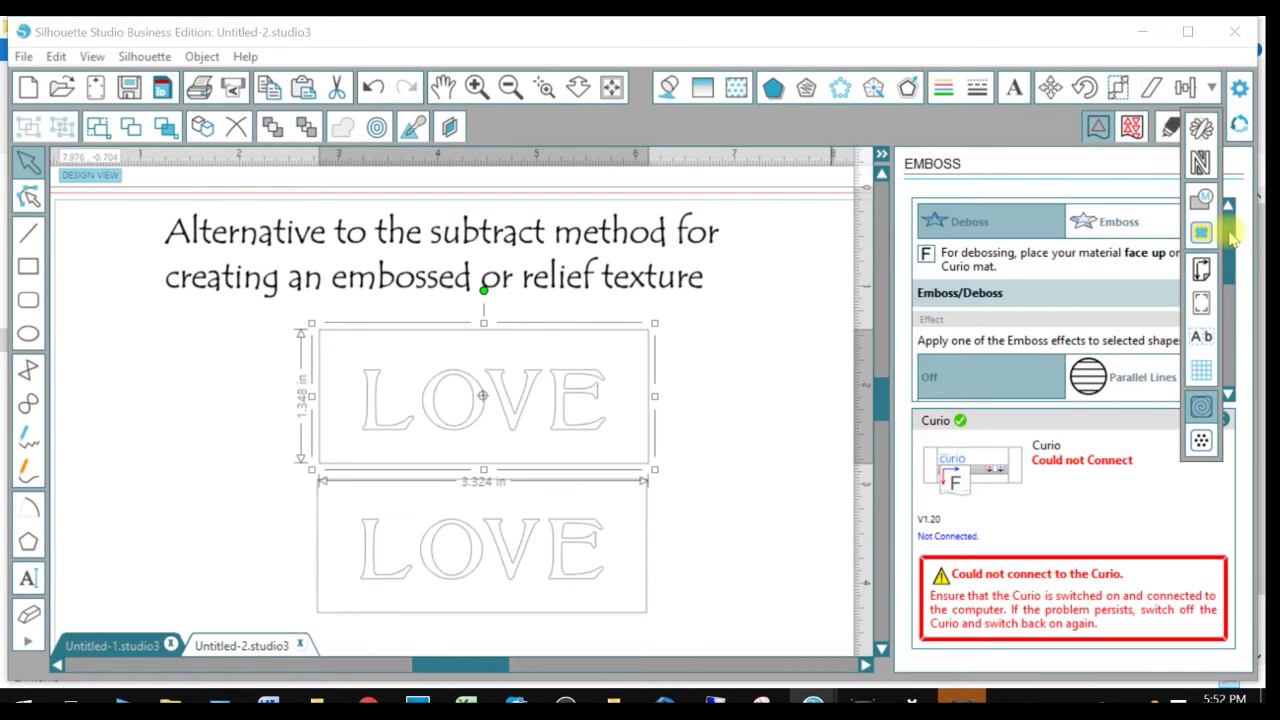
drag(1232, 237, 1231, 290)
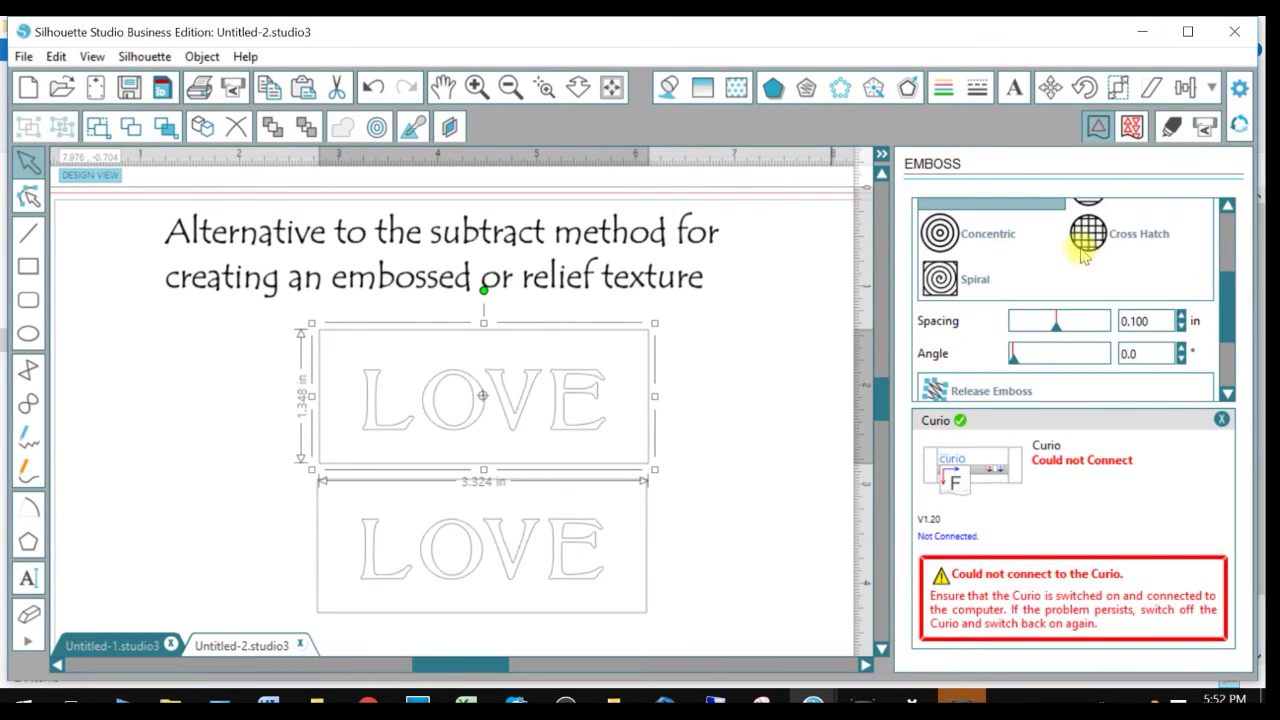
click(941, 281)
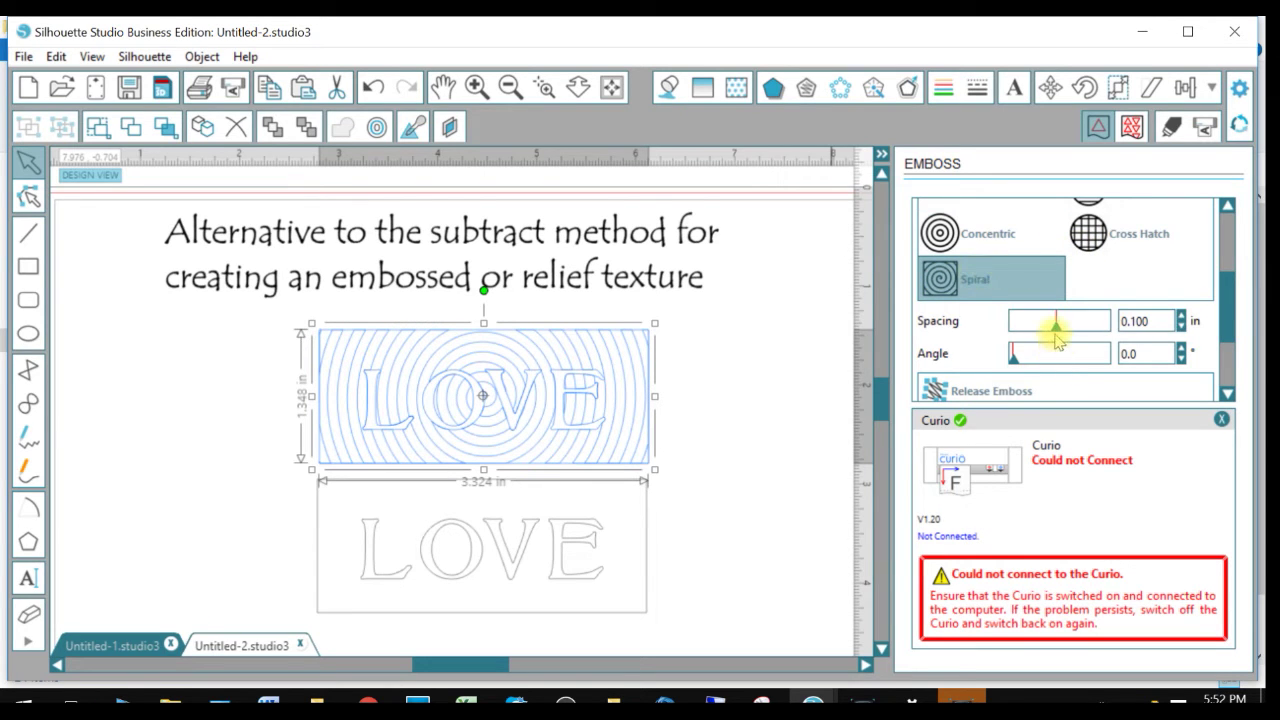
drag(1058, 338, 1015, 345)
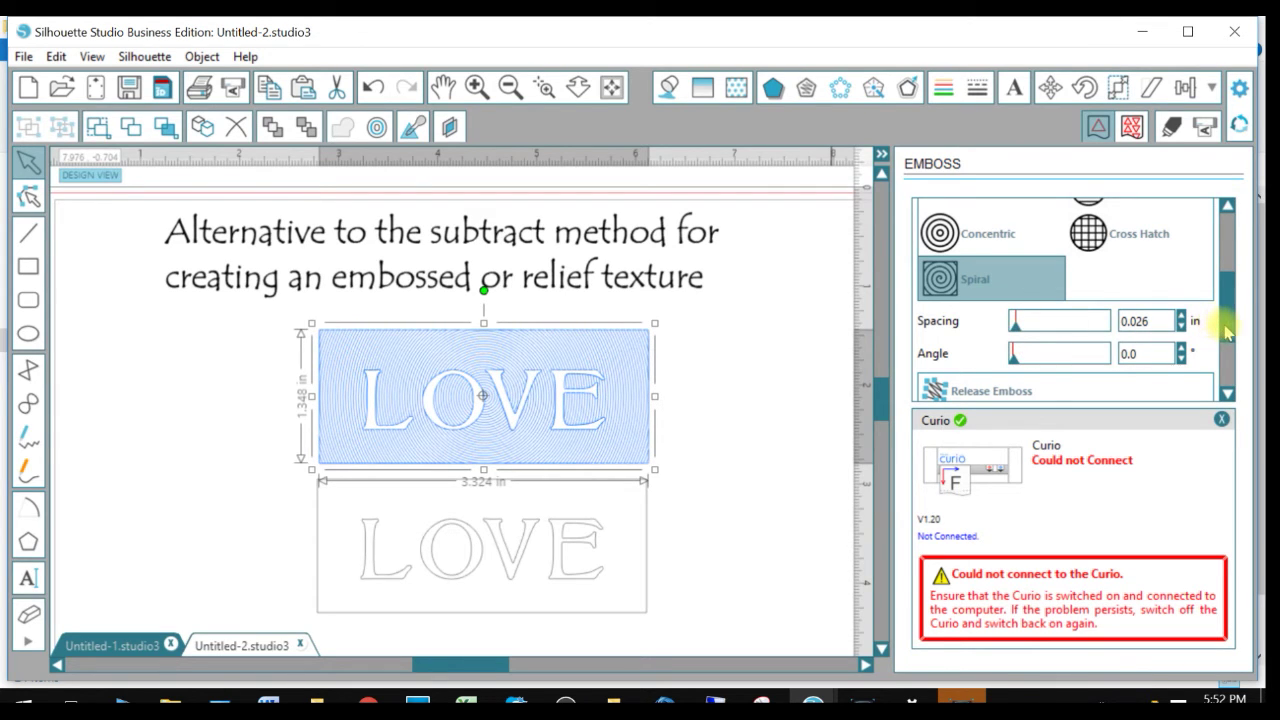
Compare with Cross Hatch, return to Spiral, and release the emboss into cut lines.
scroll(1226, 333, up, 3)
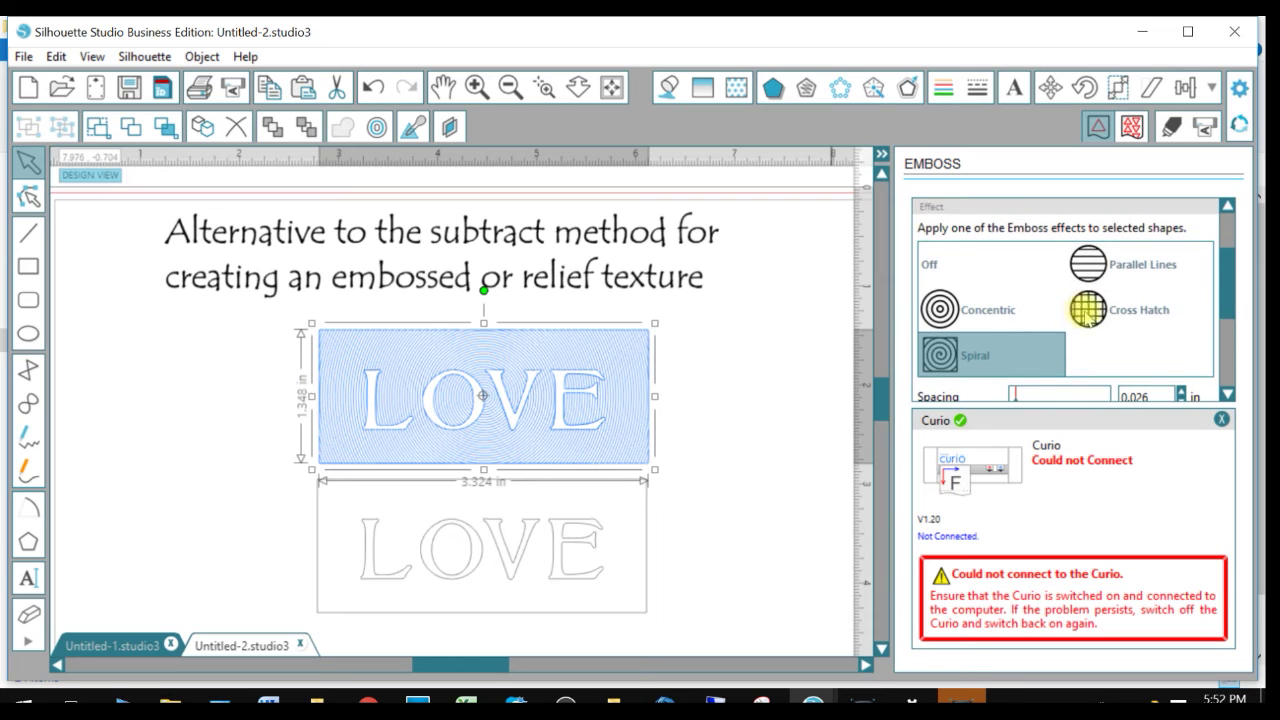
click(1087, 318)
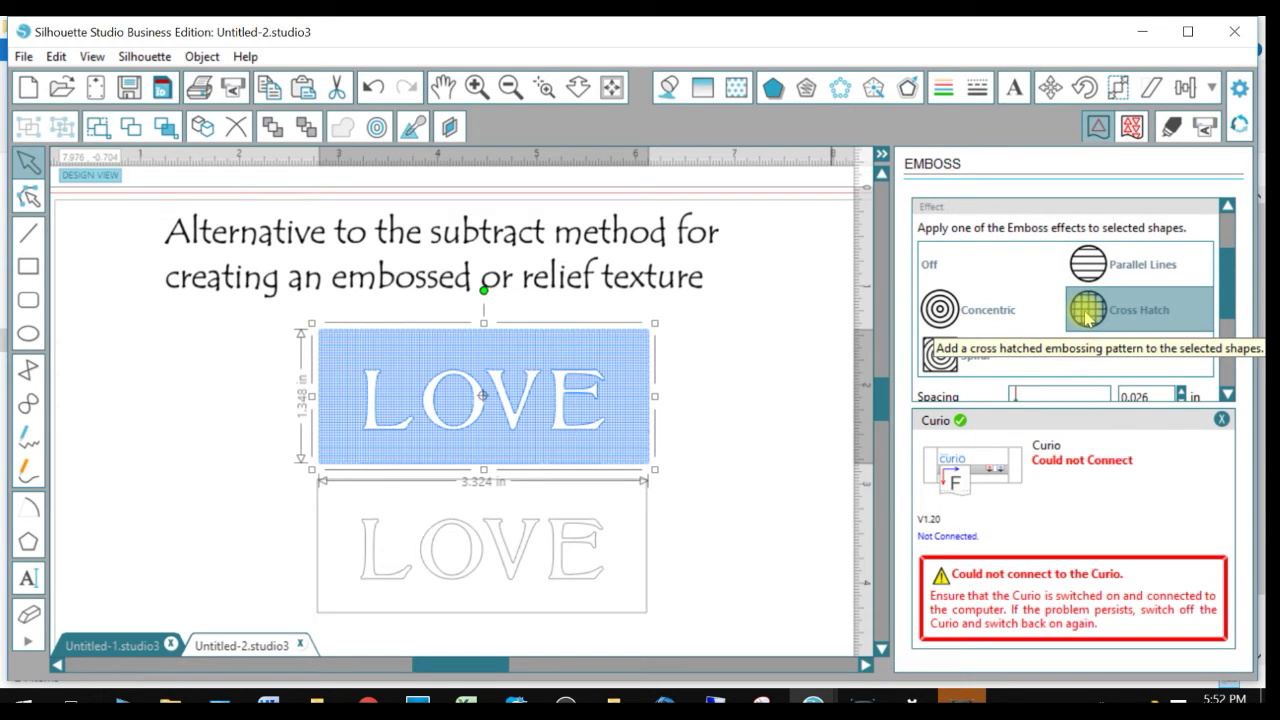
click(948, 357)
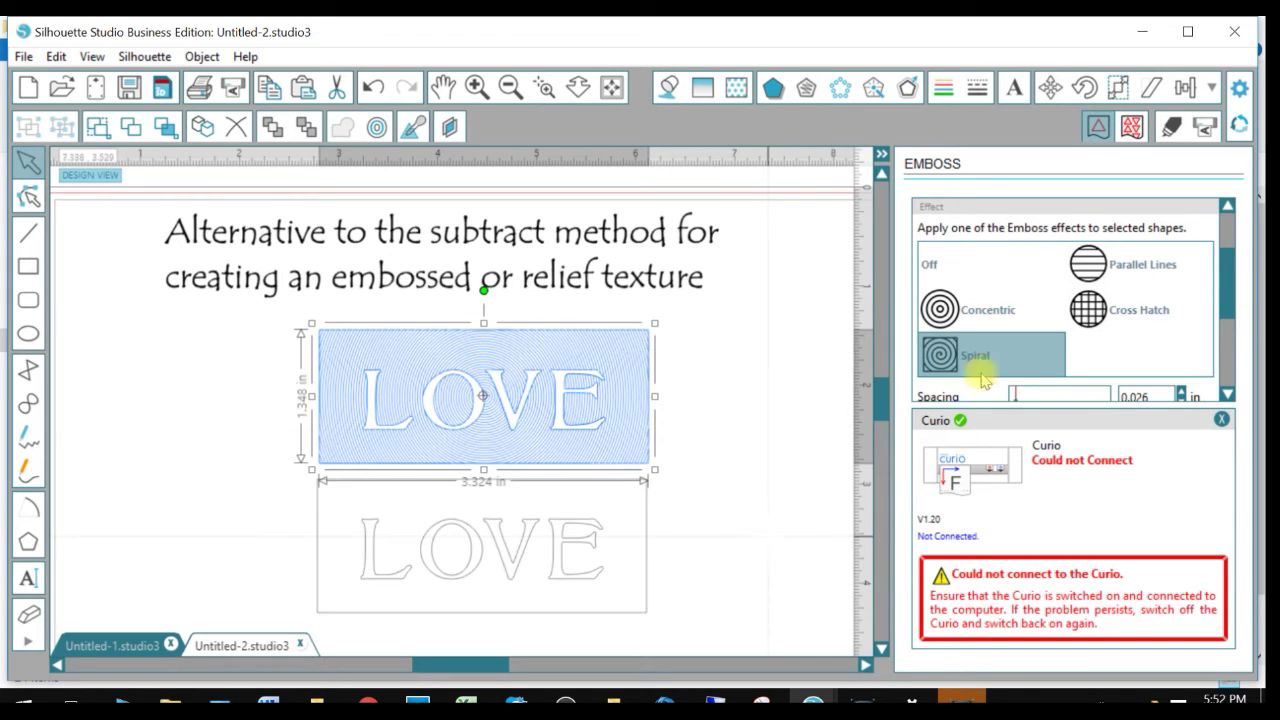
scroll(1150, 330, down, 5)
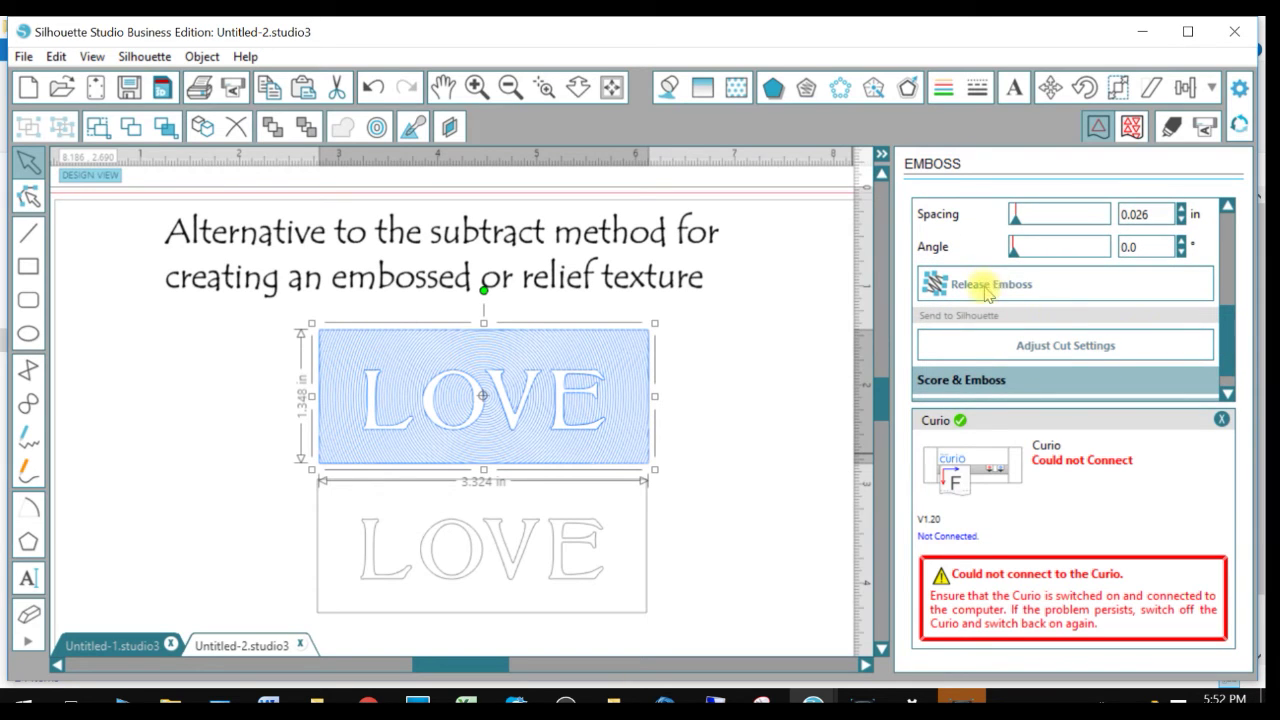
click(763, 547)
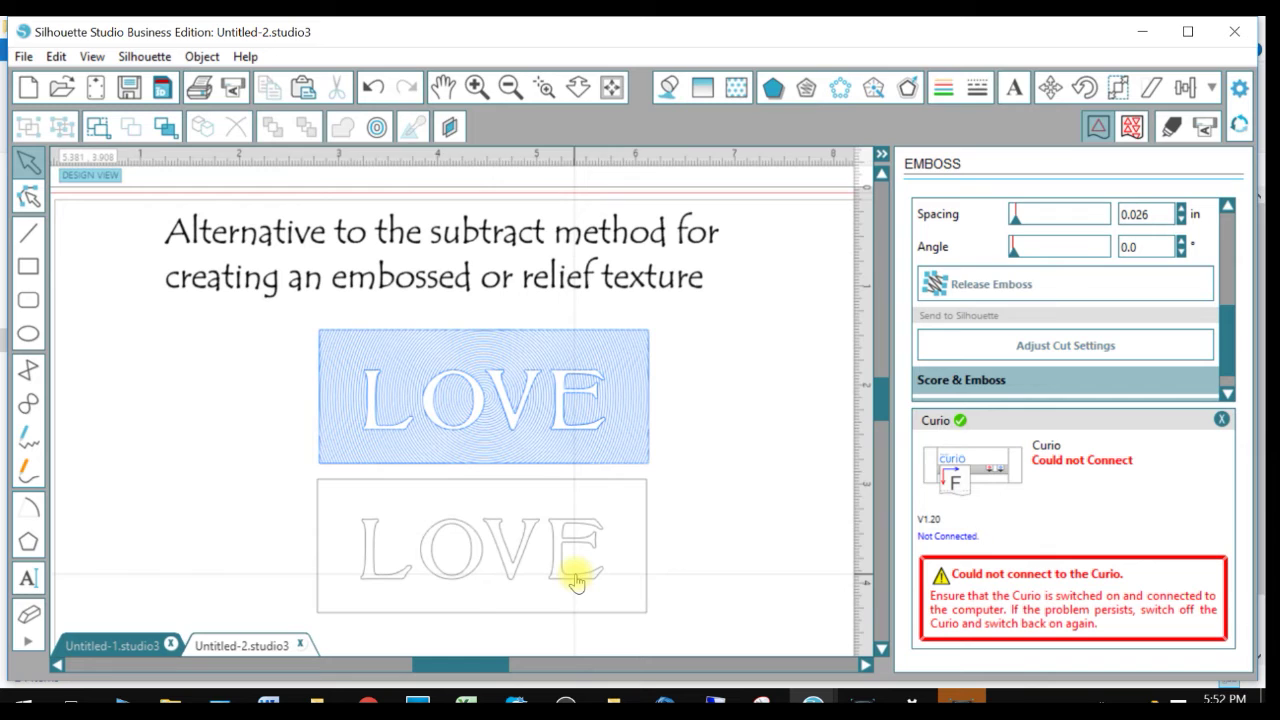
click(576, 580)
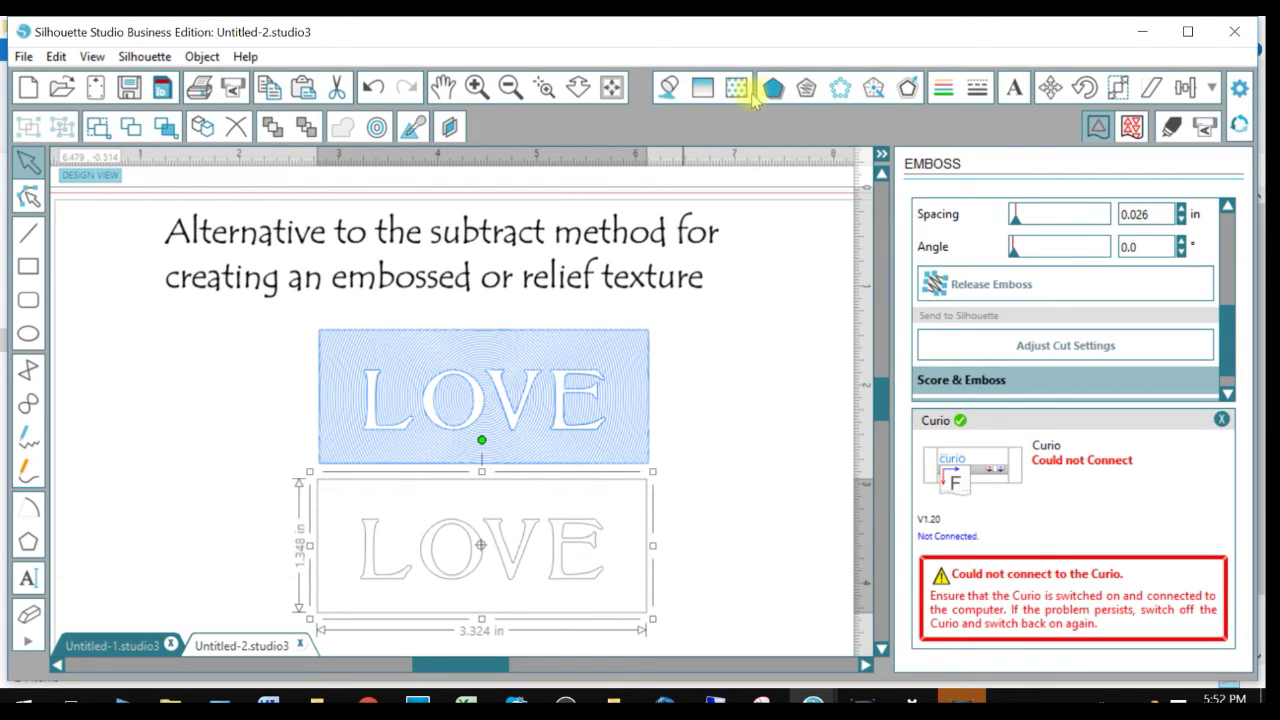
Give the lower LOVE a Plain sketch edge and a Grill fill at 0.150 in, 45°.
click(806, 90)
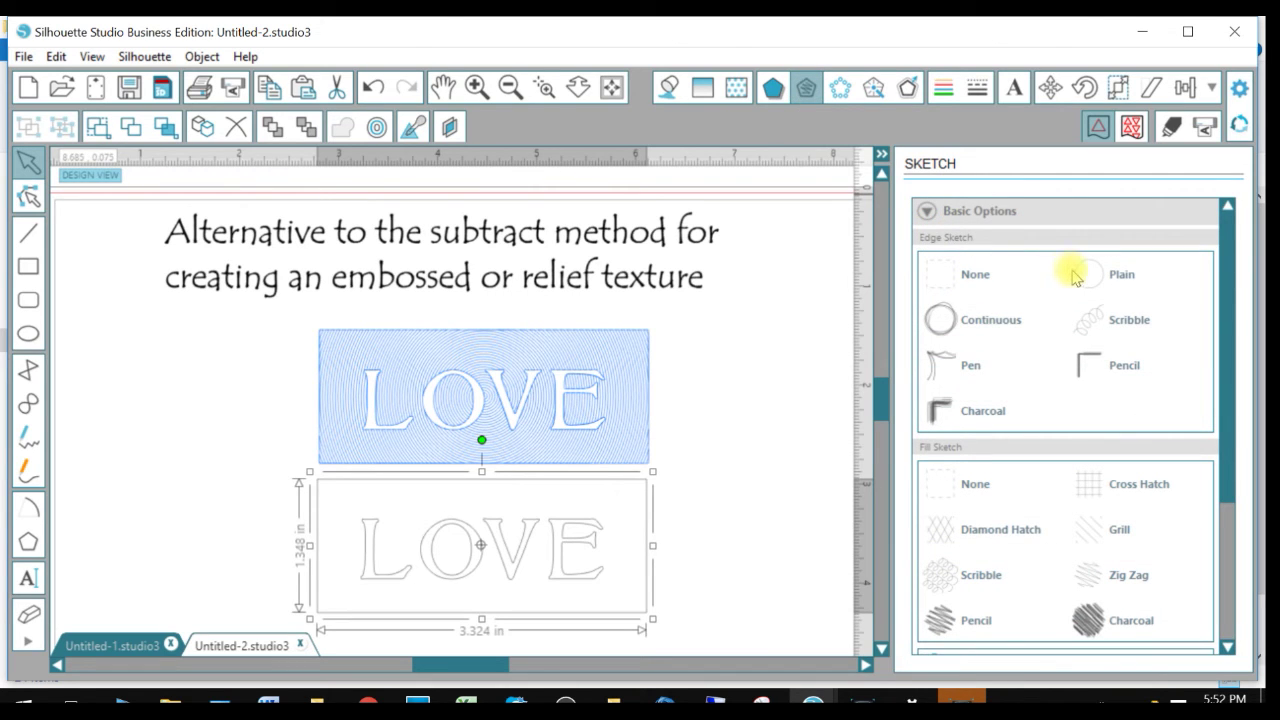
click(1089, 277)
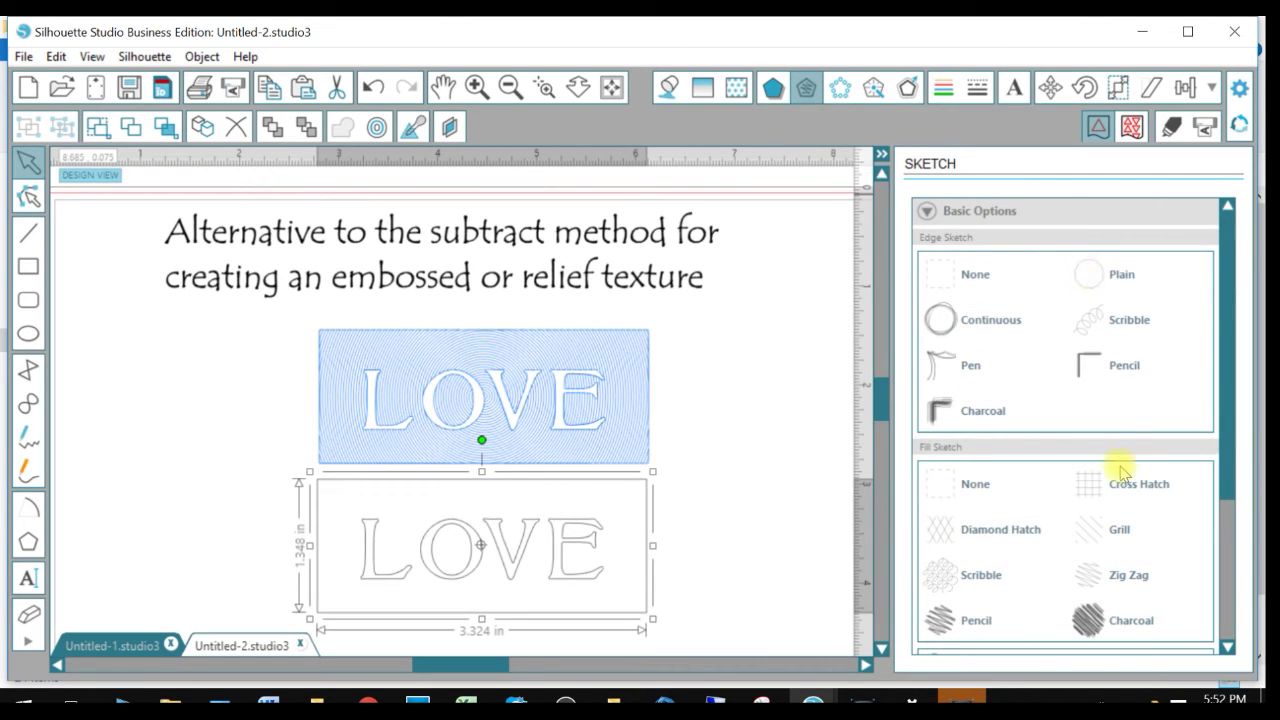
click(1089, 485)
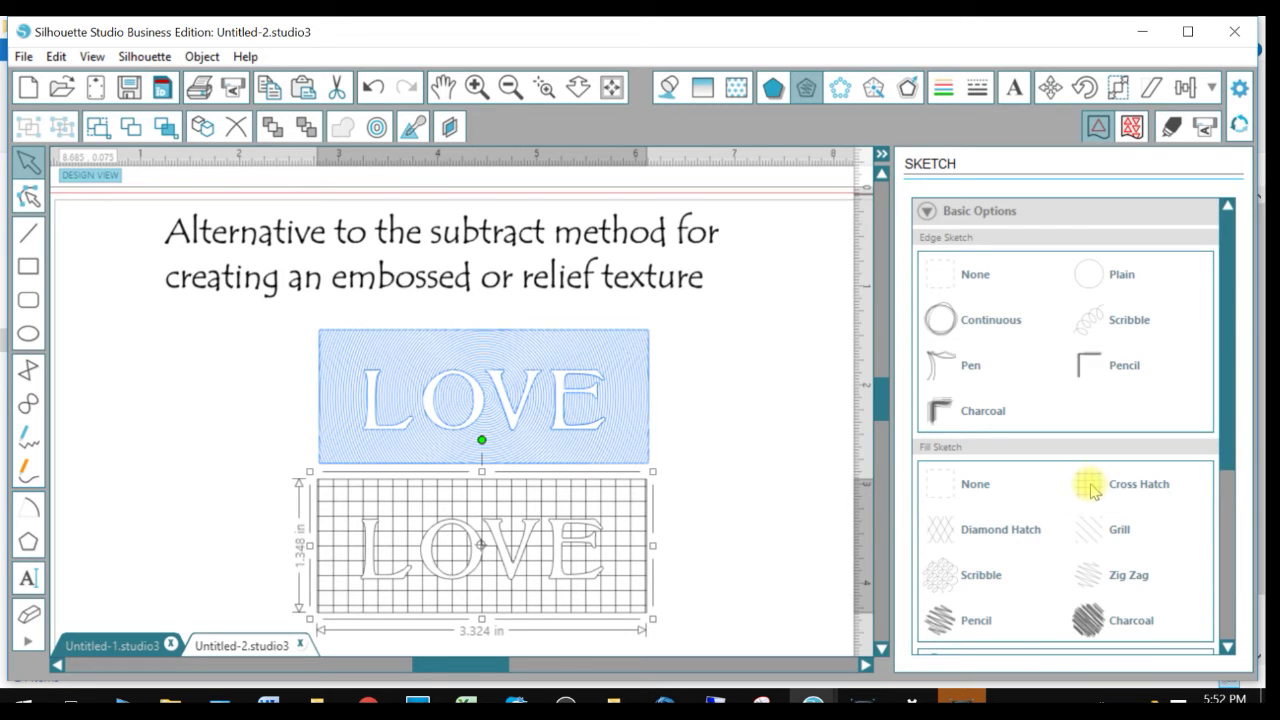
click(1105, 530)
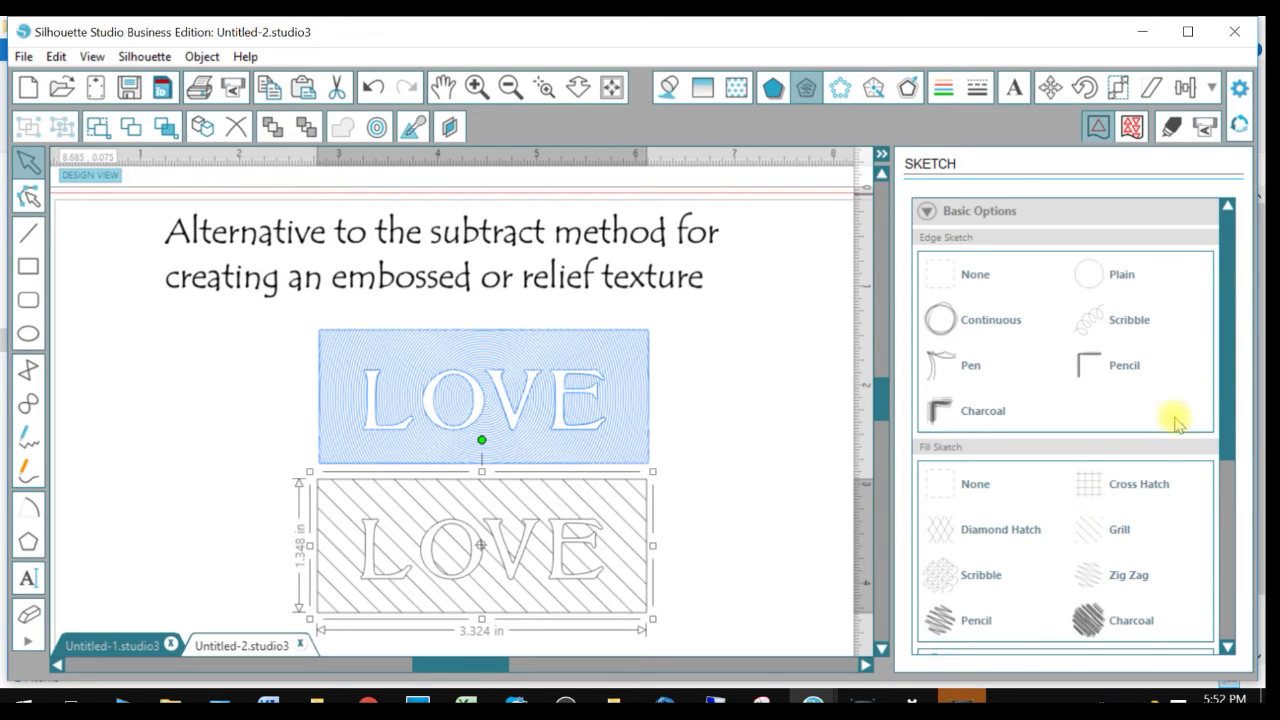
drag(1229, 375, 1238, 503)
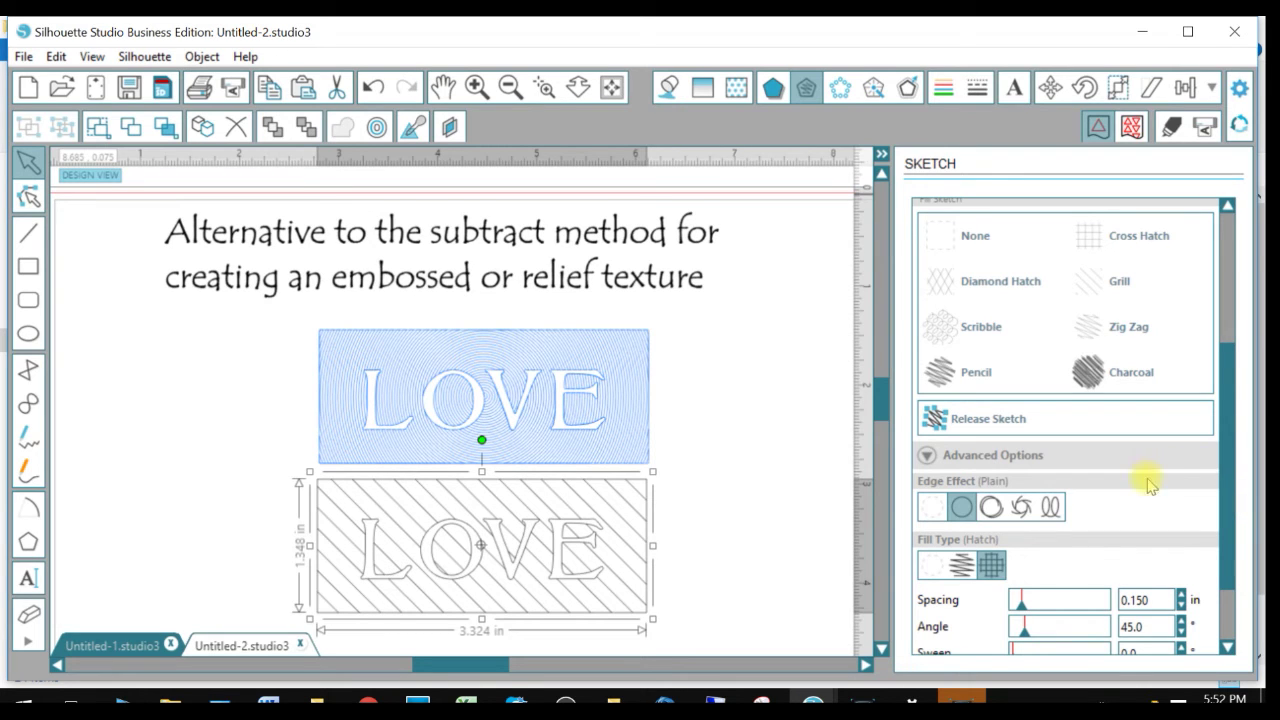
Set the hatch to 0.059 in spacing, 39.1° angle, 69.7° sweep, then enlarge the design.
drag(1022, 602, 1003, 612)
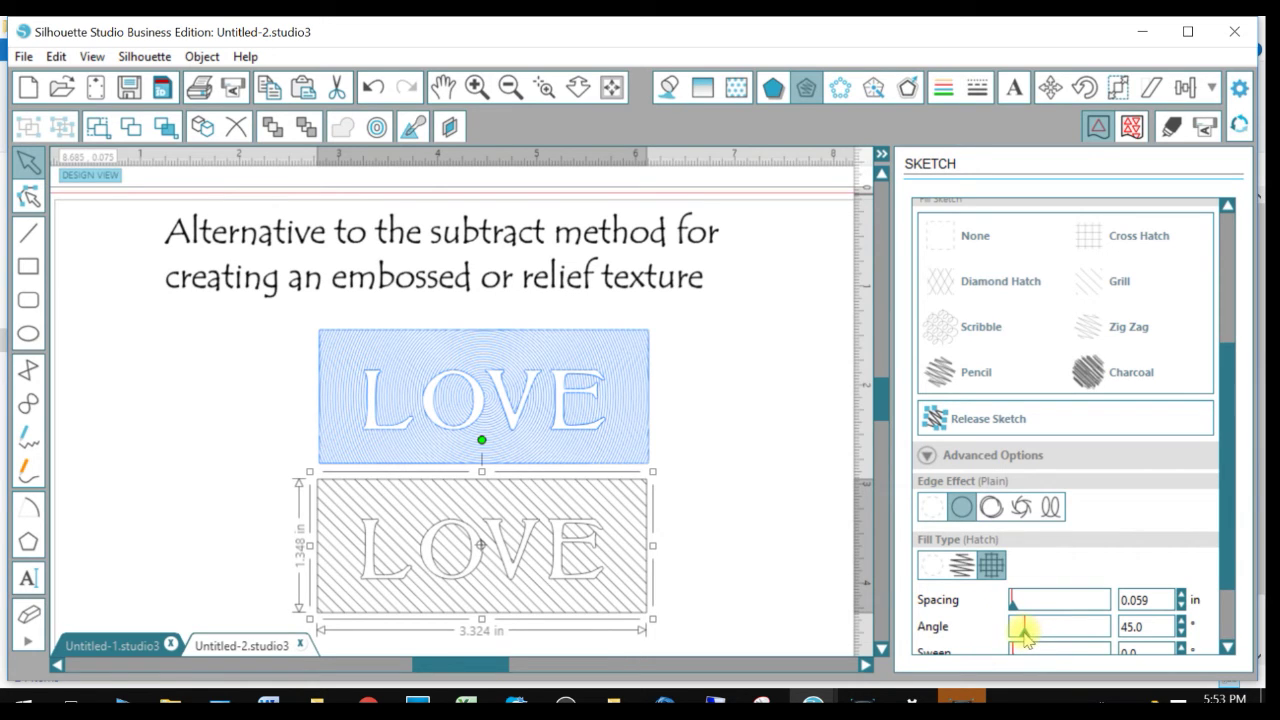
drag(1022, 630, 1021, 630)
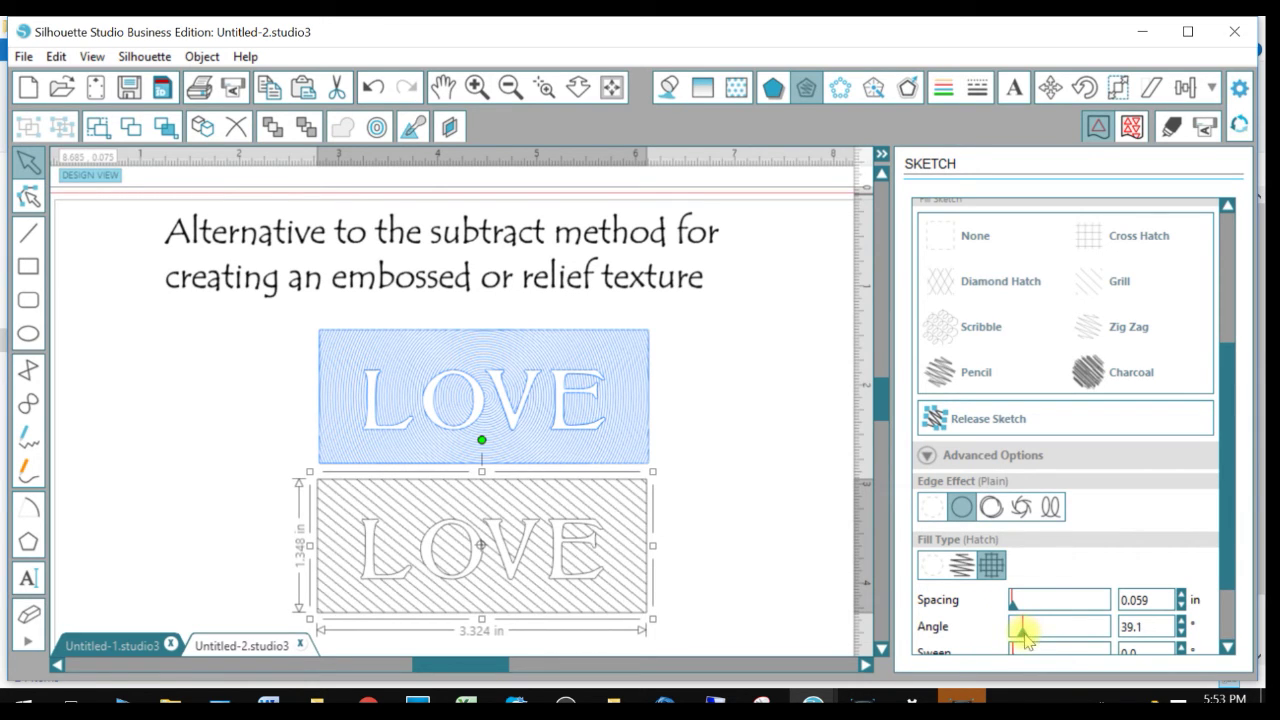
drag(1232, 560, 1228, 588)
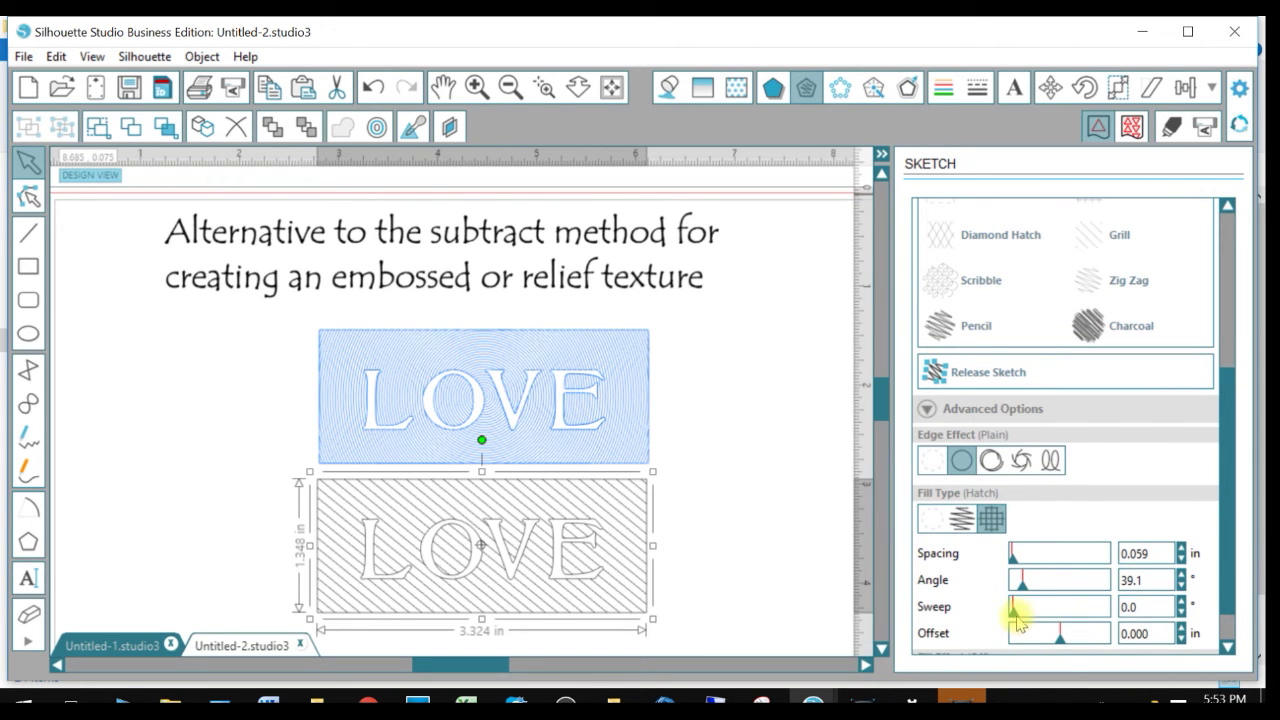
drag(1013, 607, 1050, 607)
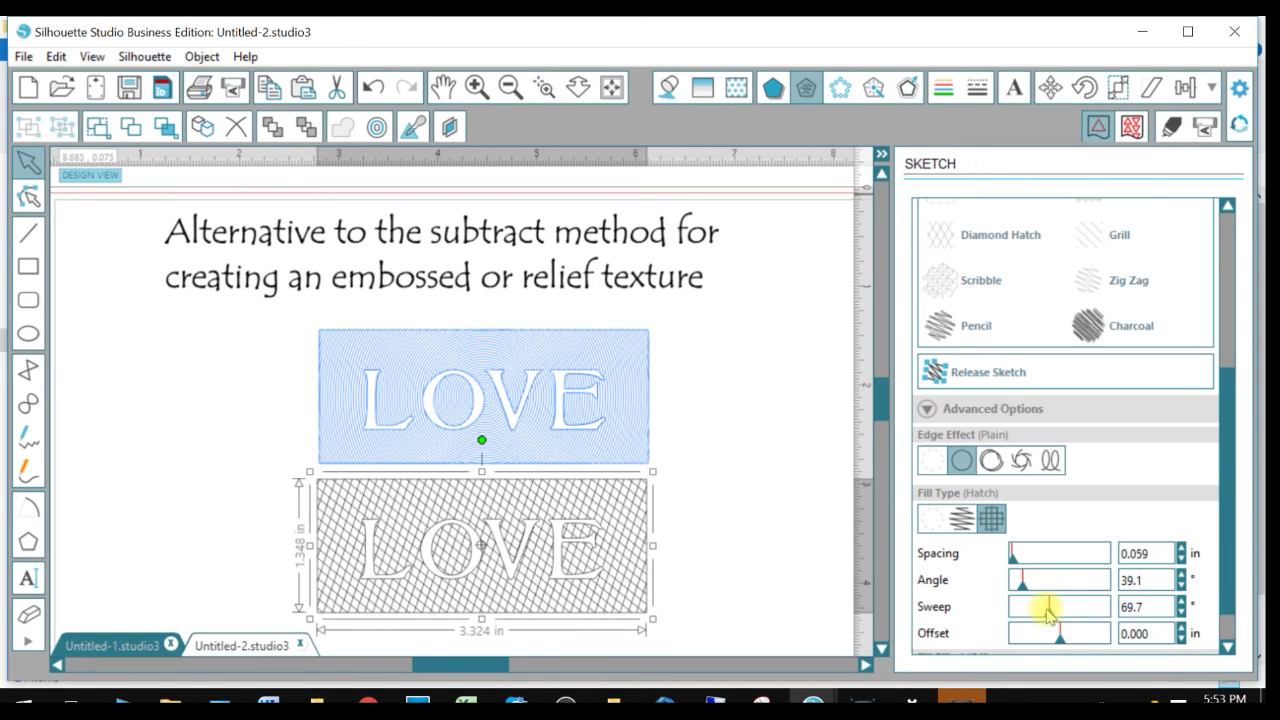
drag(1223, 394, 1223, 423)
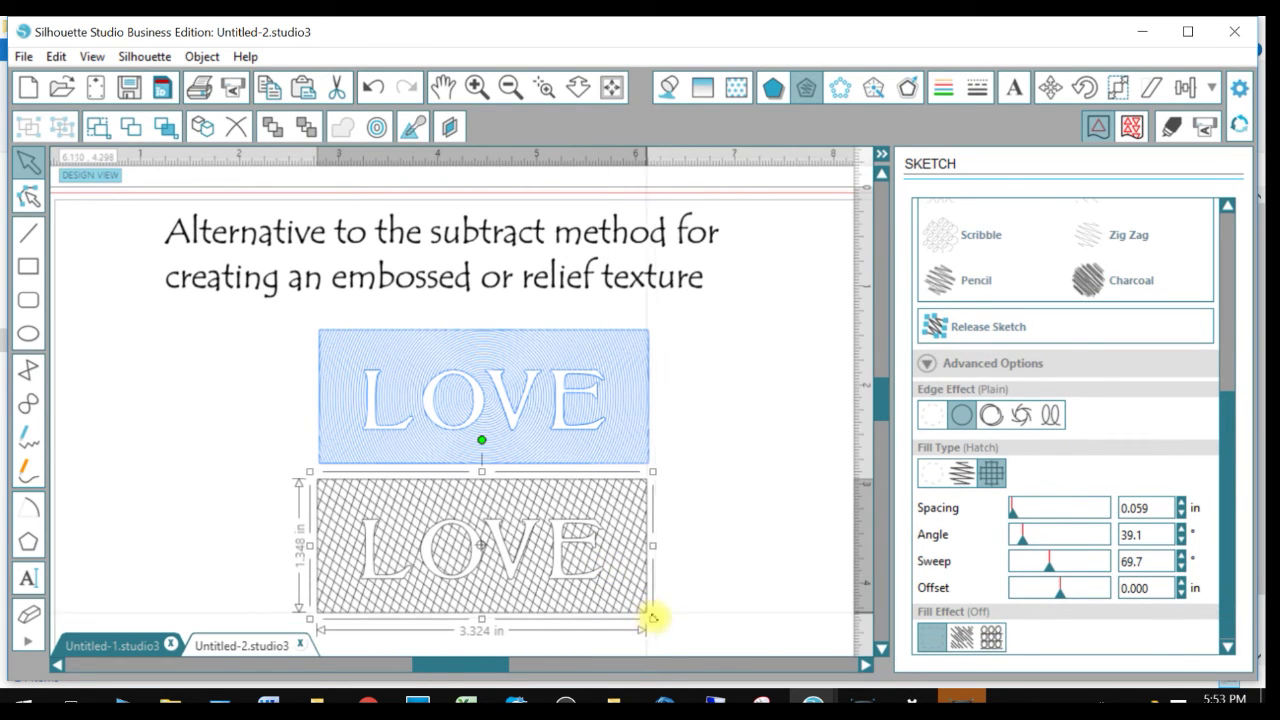
mouse_move(648, 617)
mouse_down()
mouse_move(745, 655)
mouse_move(808, 612)
mouse_move(911, 606)
mouse_move(933, 628)
mouse_up()
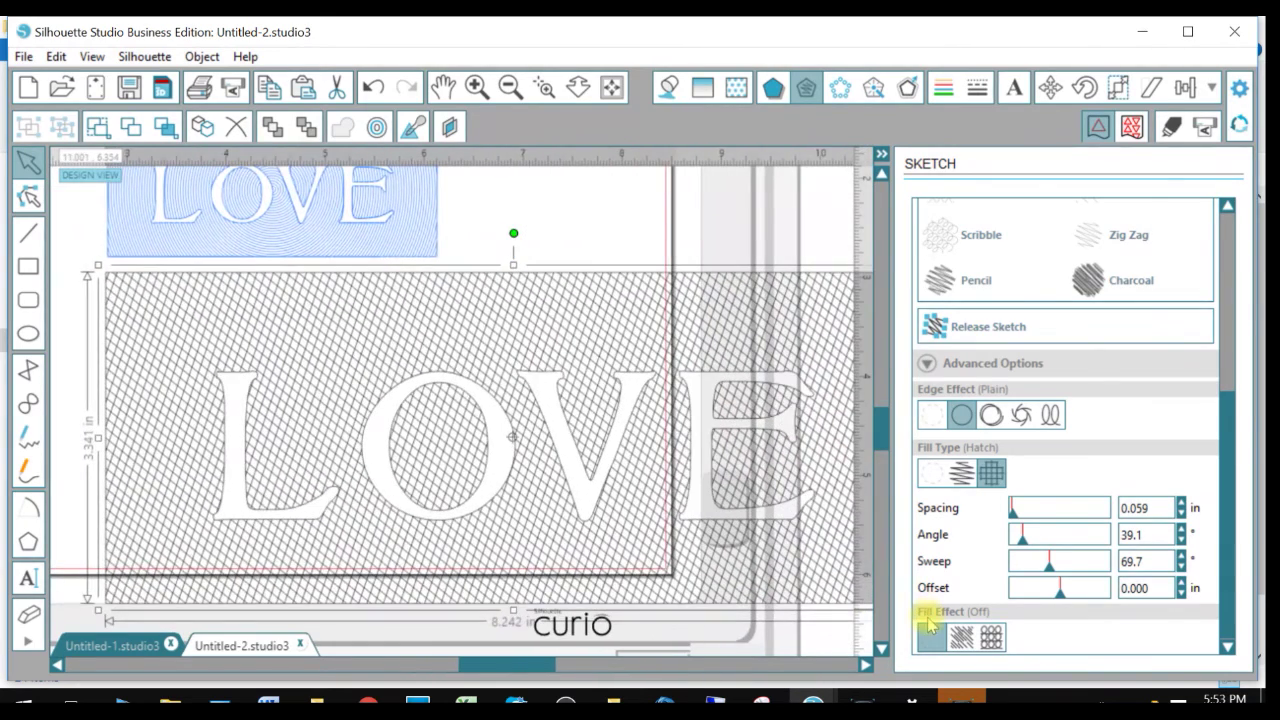
Release the cross-hatch sketch and resize the lower LOVE to 3.363 × 1.363 in.
click(982, 330)
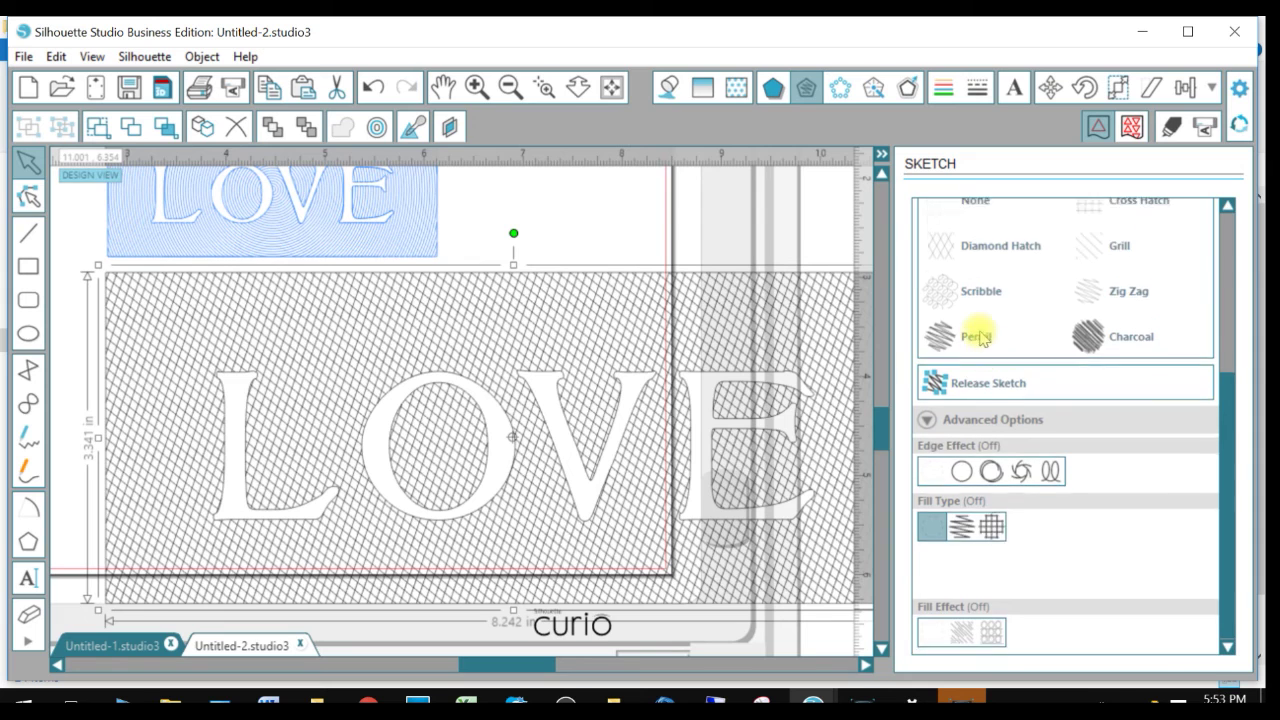
drag(490, 670, 539, 666)
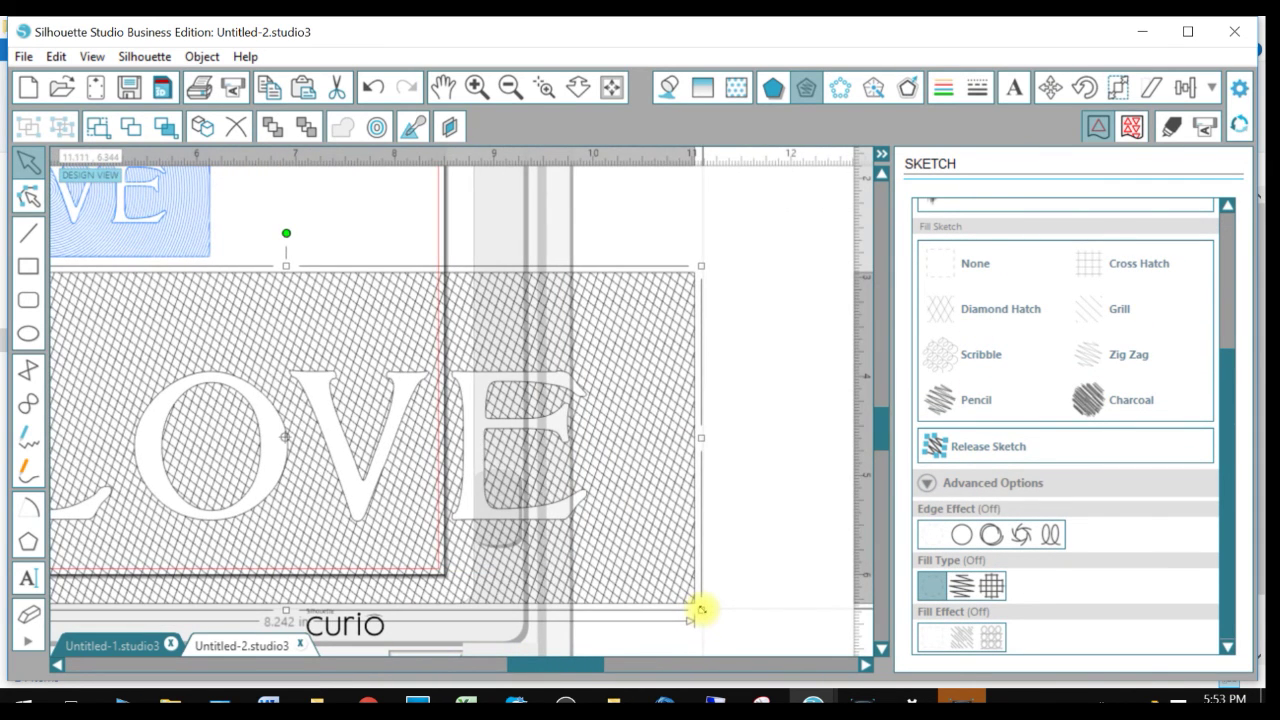
mouse_move(700, 609)
mouse_down()
mouse_move(523, 560)
mouse_move(334, 457)
mouse_move(209, 428)
mouse_up()
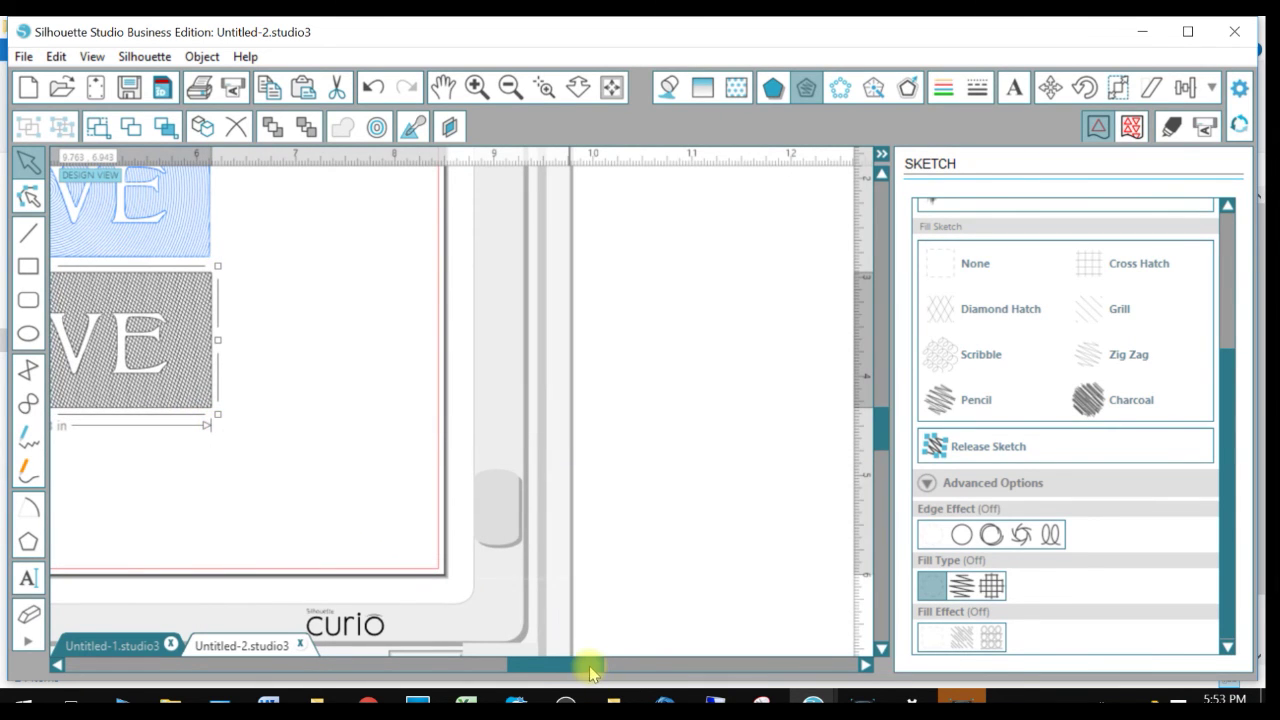
drag(586, 666, 512, 666)
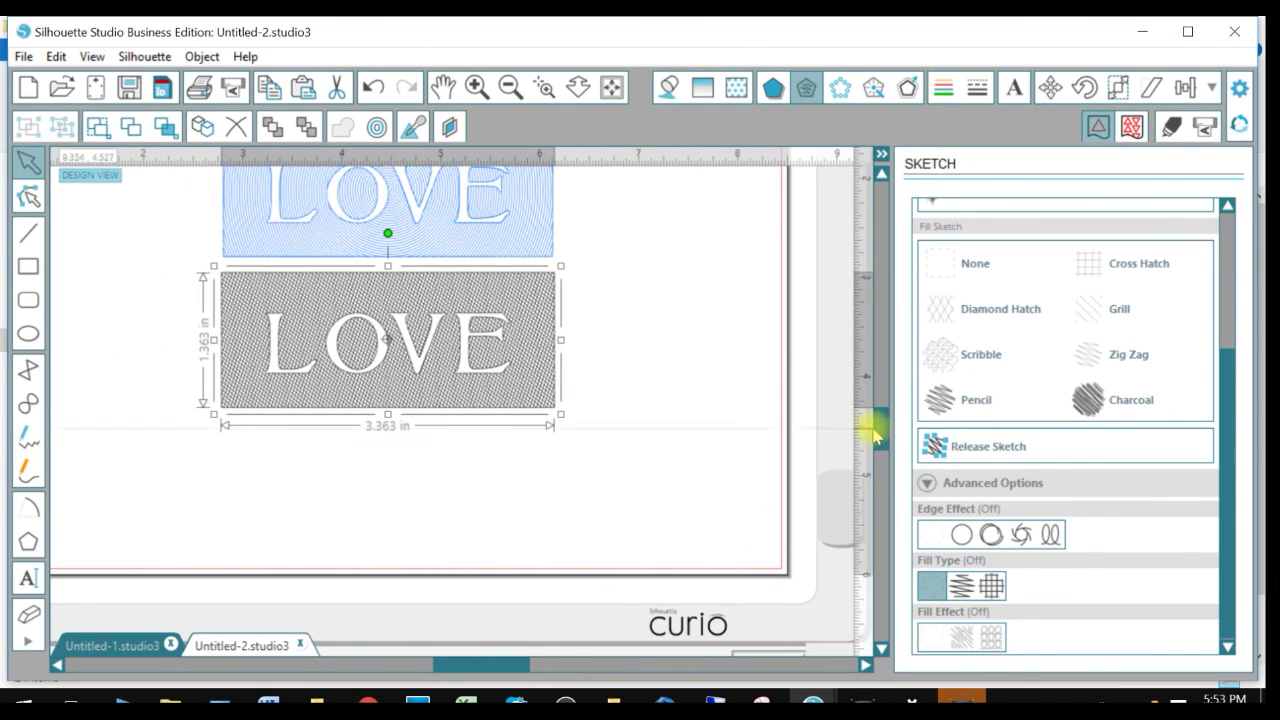
drag(883, 430, 883, 422)
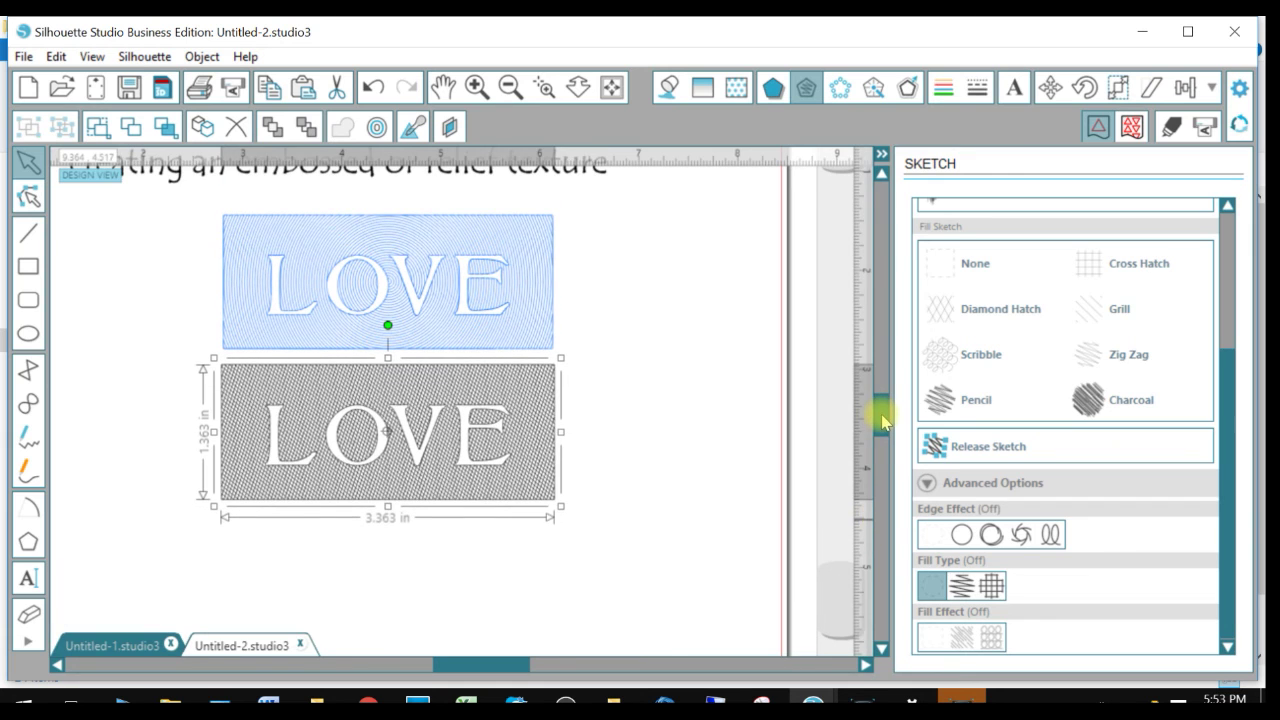
click(466, 90)
click(466, 90)
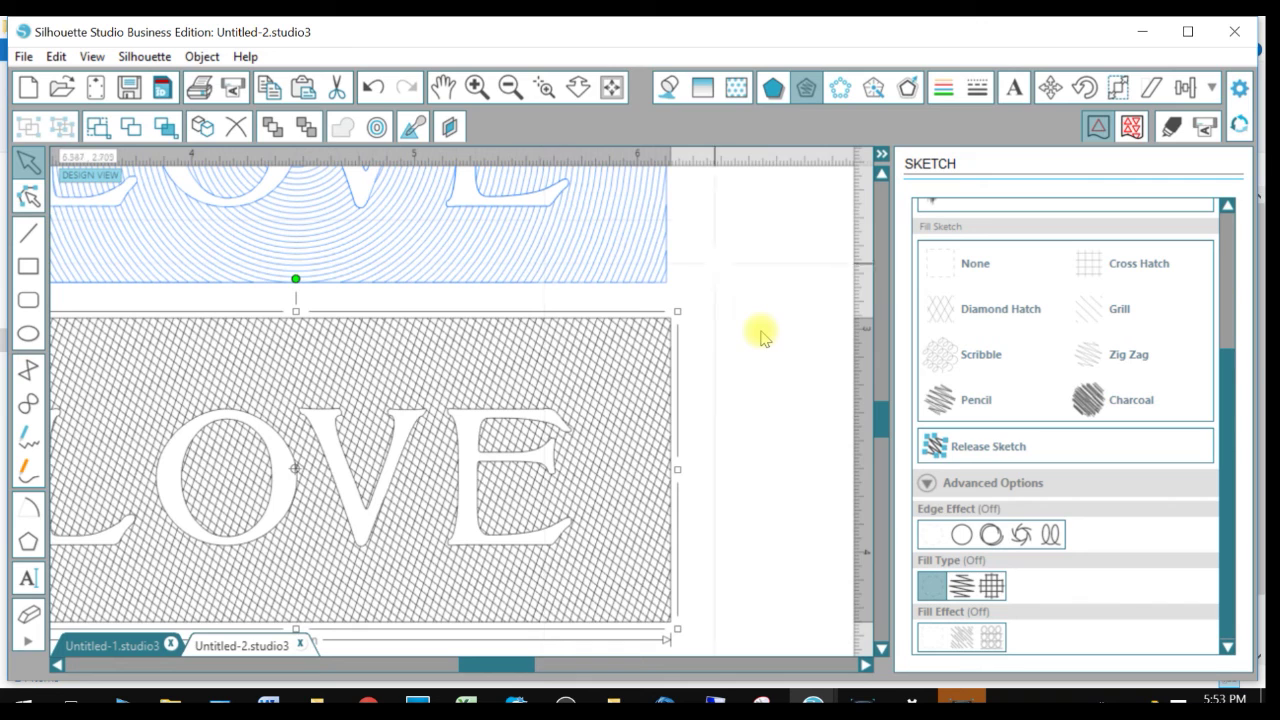
click(508, 90)
click(508, 90)
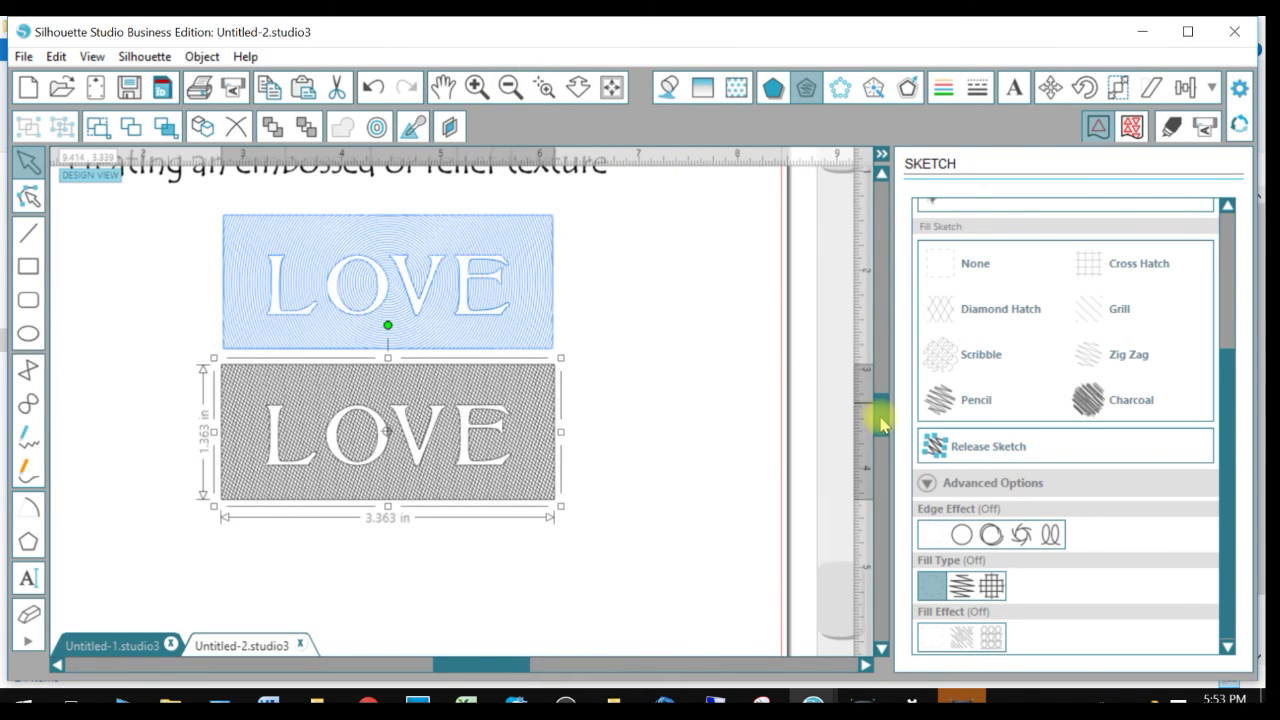
drag(880, 425, 875, 410)
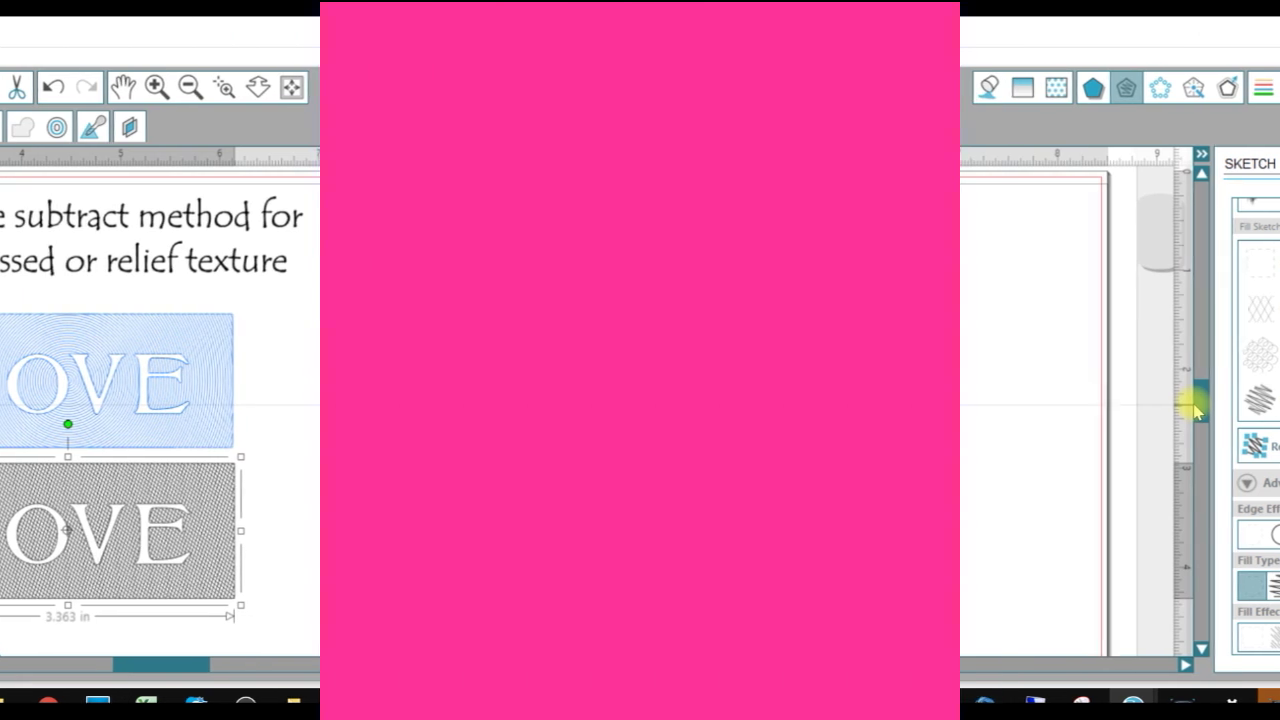